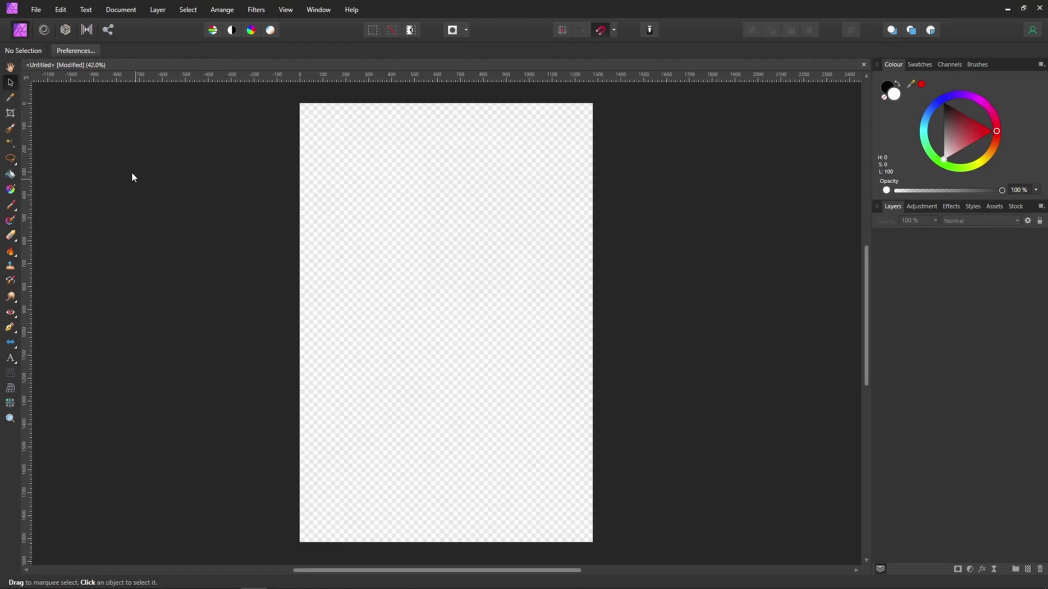
Place pexels-a-koolshooter-5600118.jpg from the Totorial folder, sized to fill the whole page.
left_click(36, 11)
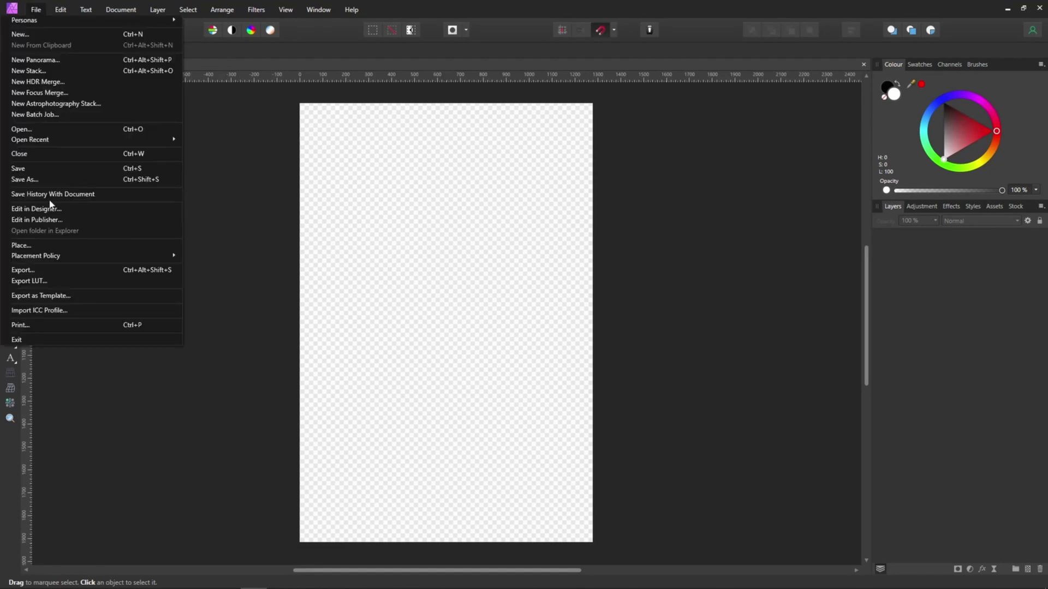
left_click(38, 245)
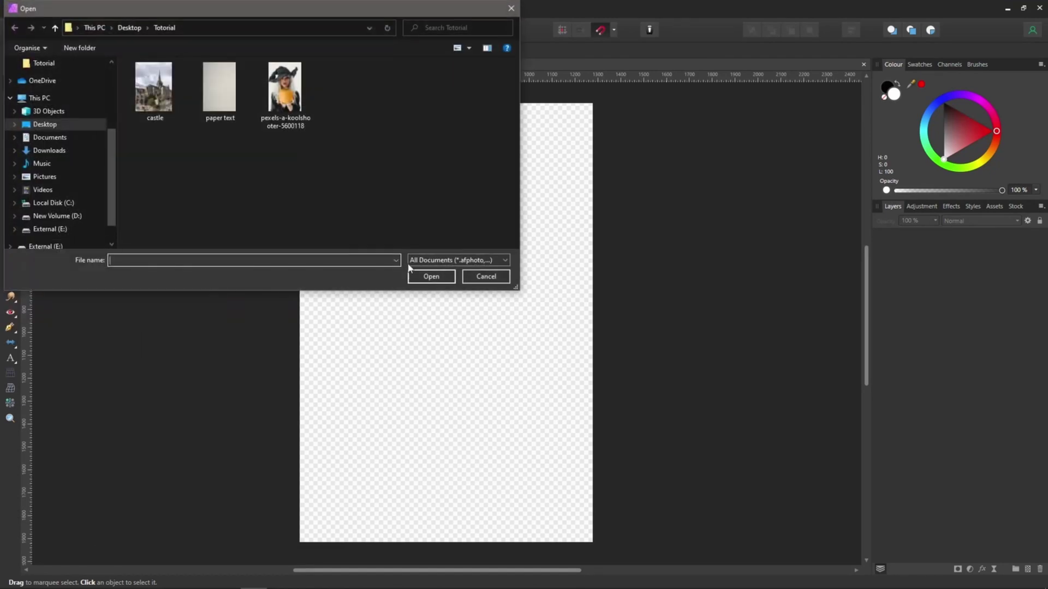
double_click(295, 109)
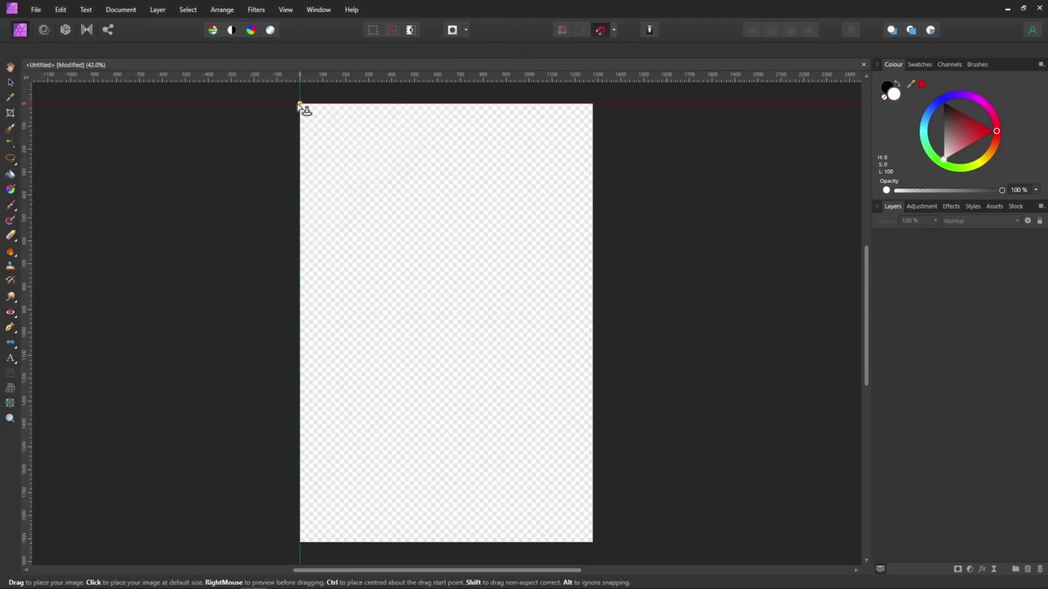
left_click_drag(300, 104, 634, 516)
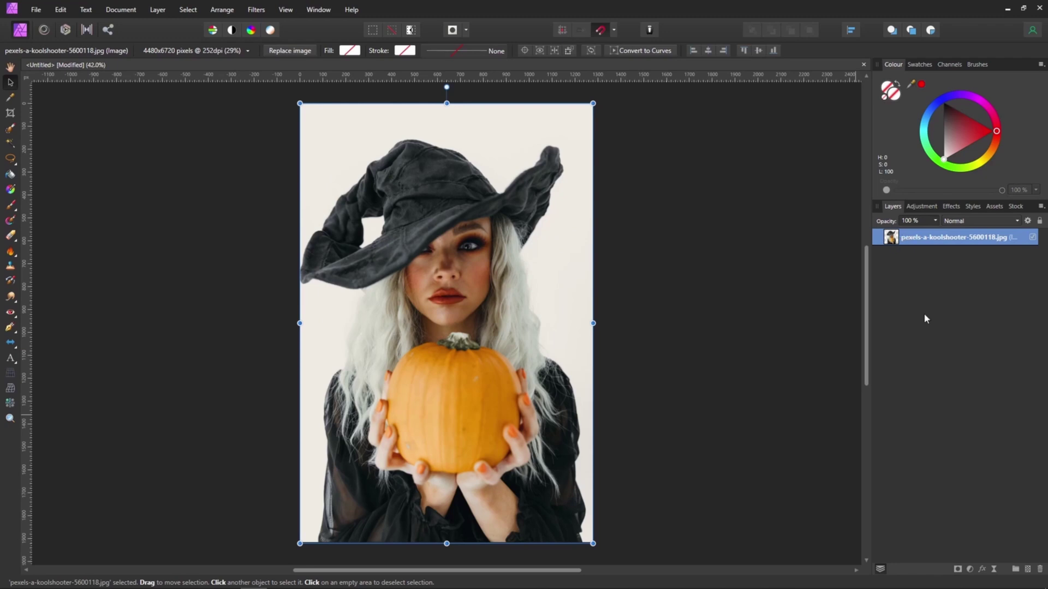
Duplicate the witch photo layer and rasterise the top copy.
key("ctrl+j")
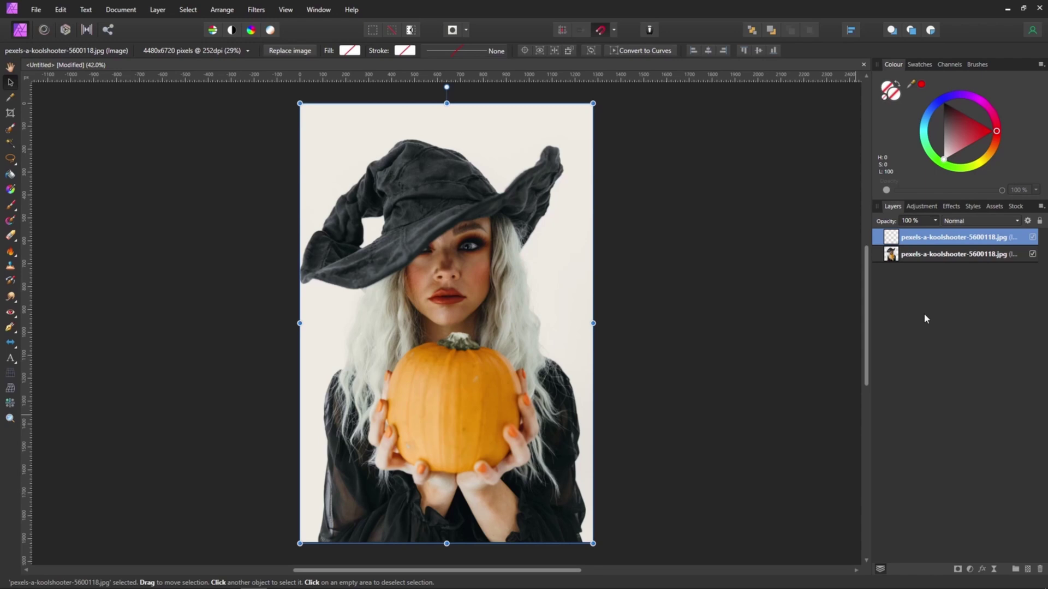
right_click(891, 240)
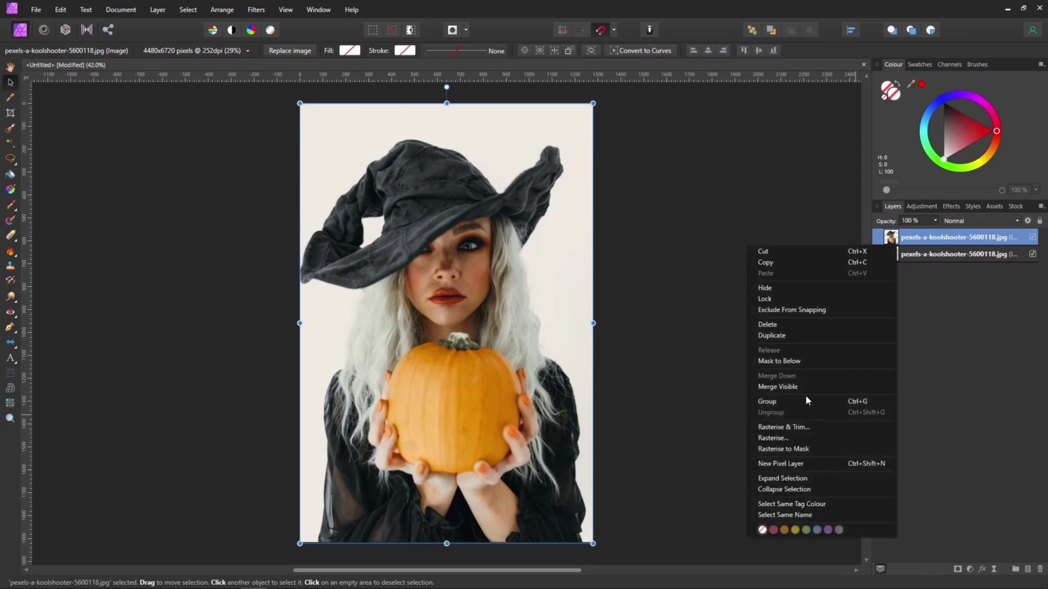
left_click(773, 438)
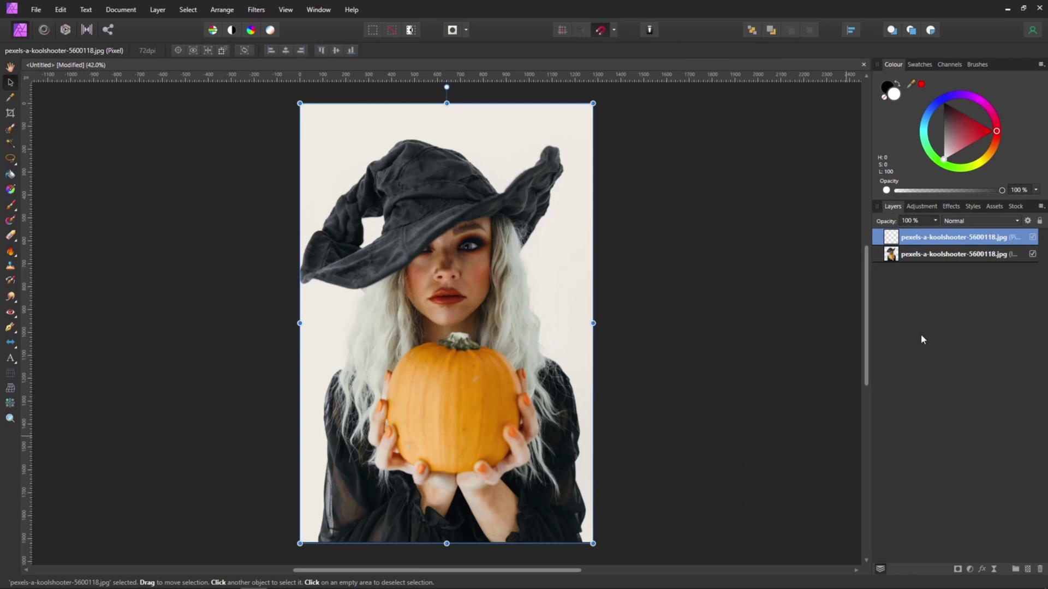
Nest a Black and White adjustment in the top copy, tuned to Green 169% and Cyan 134%.
left_click(969, 569)
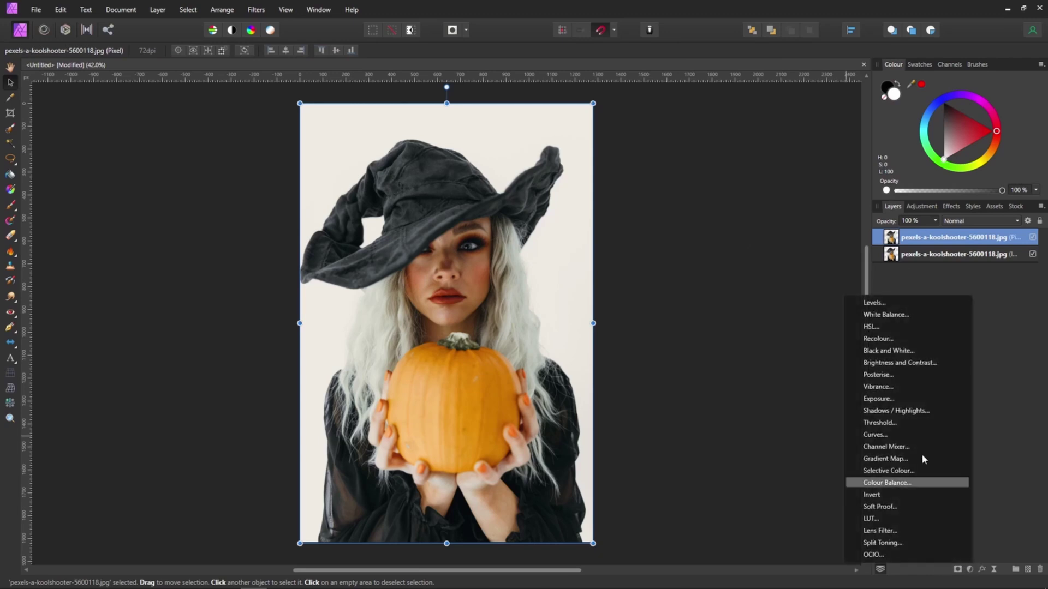
left_click(886, 351)
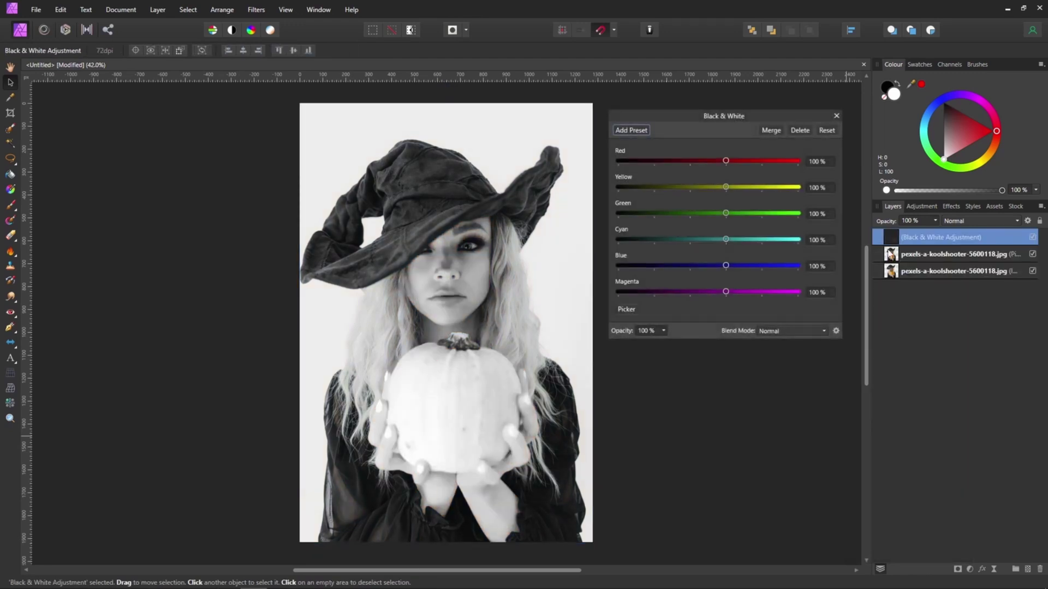
left_click_drag(893, 238, 901, 257)
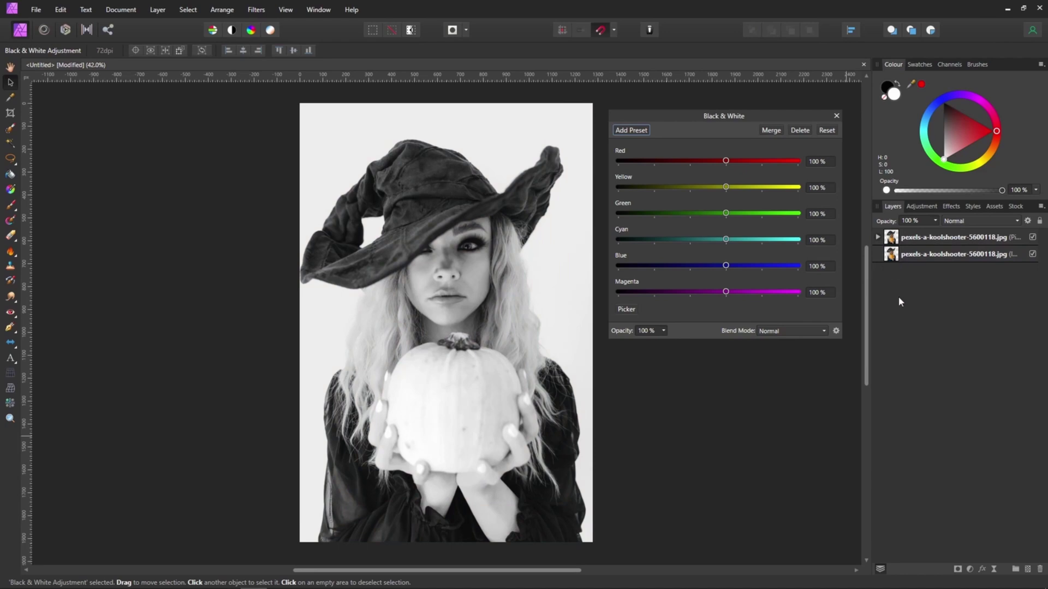
left_click_drag(726, 160, 738, 244)
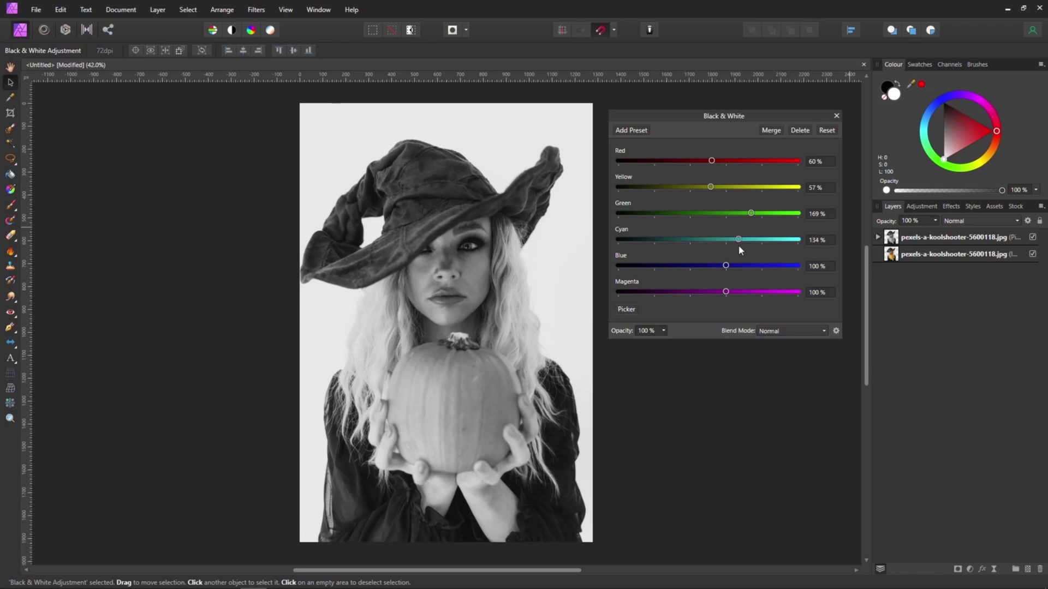
left_click(836, 116)
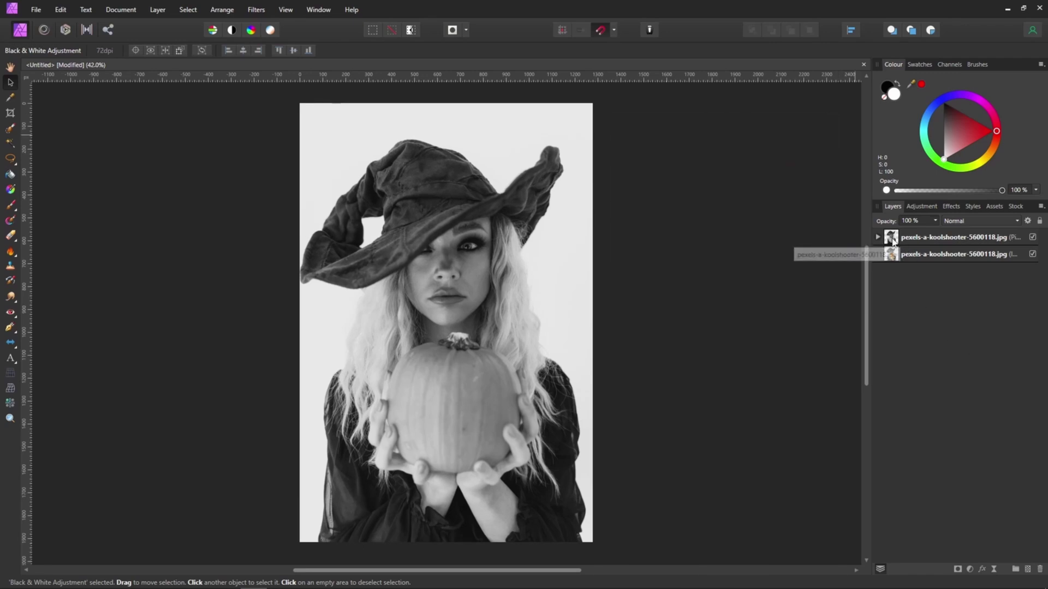
Merge Visible from the top layer into a new greyscale pixel layer.
left_click(892, 240)
right_click(893, 240)
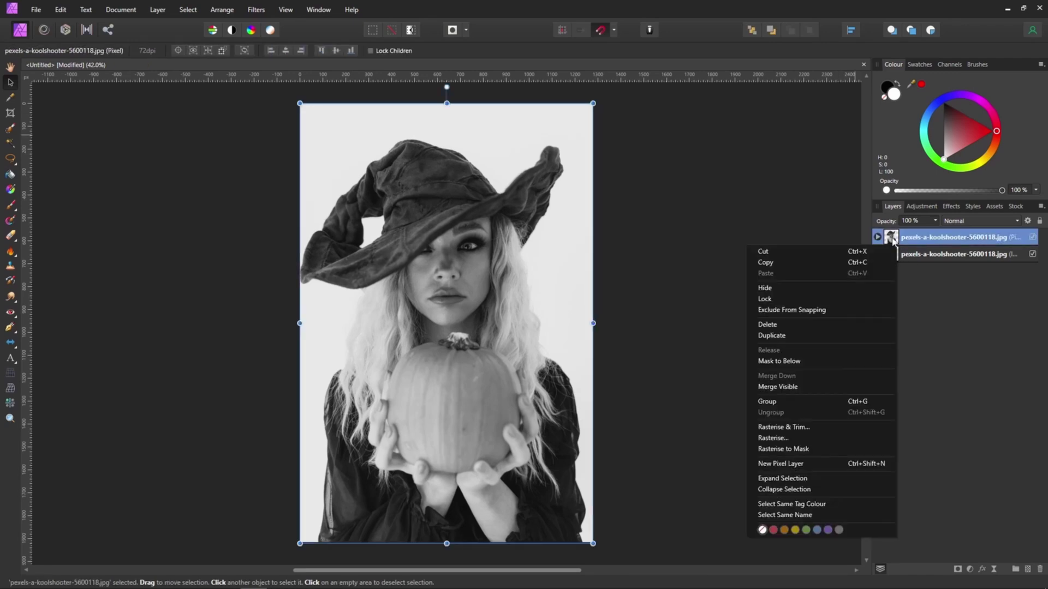
left_click(800, 388)
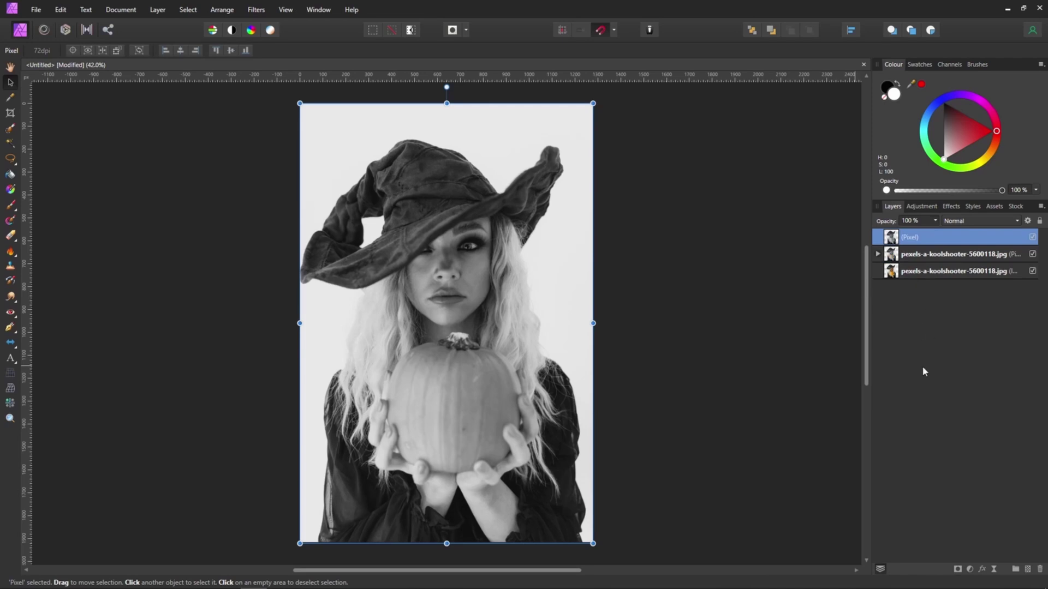
Invert the merged layer and set its blend mode to Colour Dodge.
key("ctrl+i")
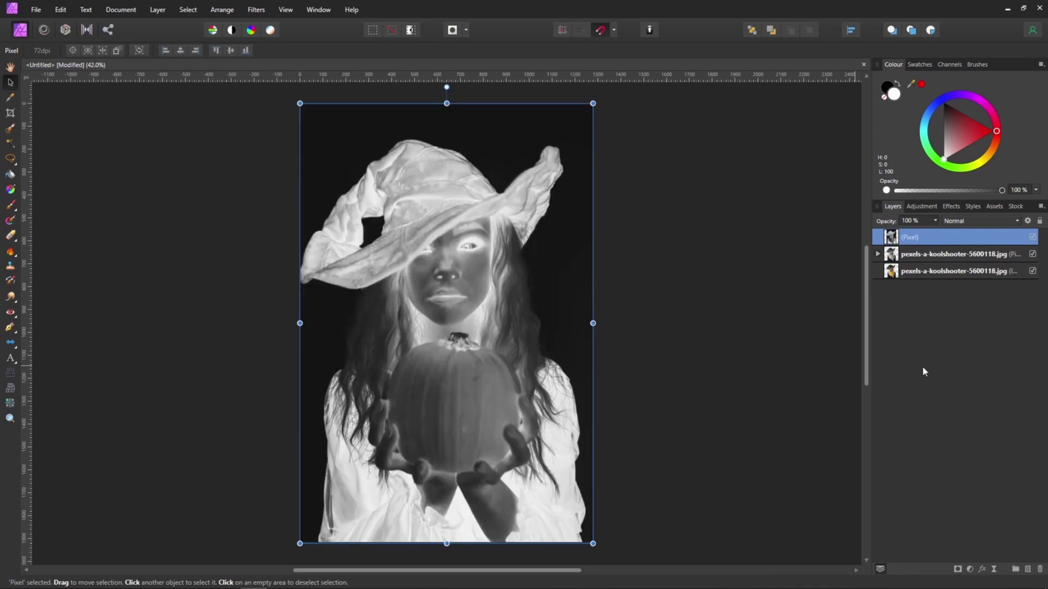
left_click(969, 227)
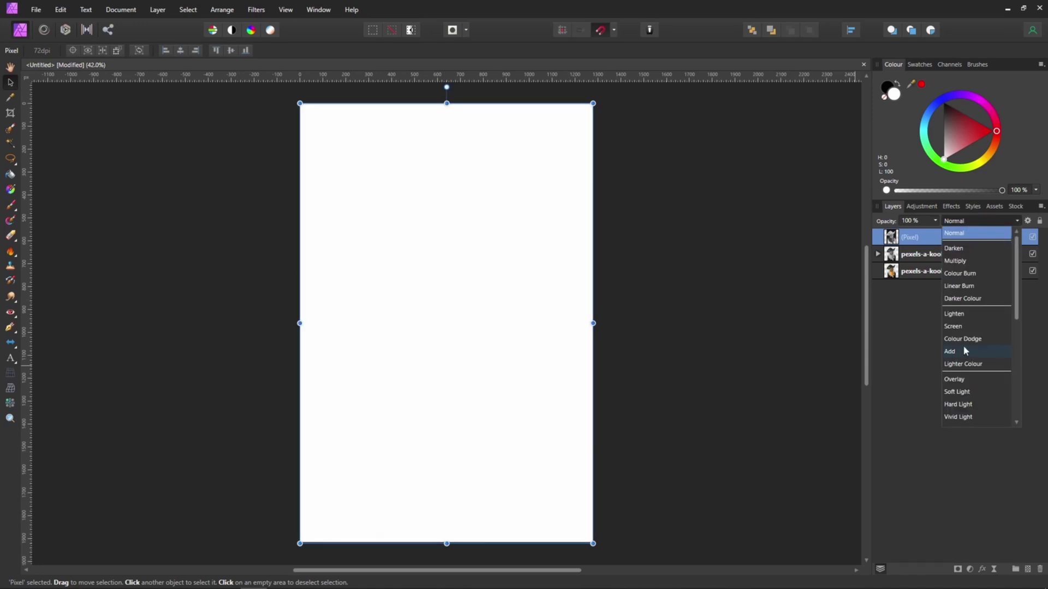
left_click(964, 339)
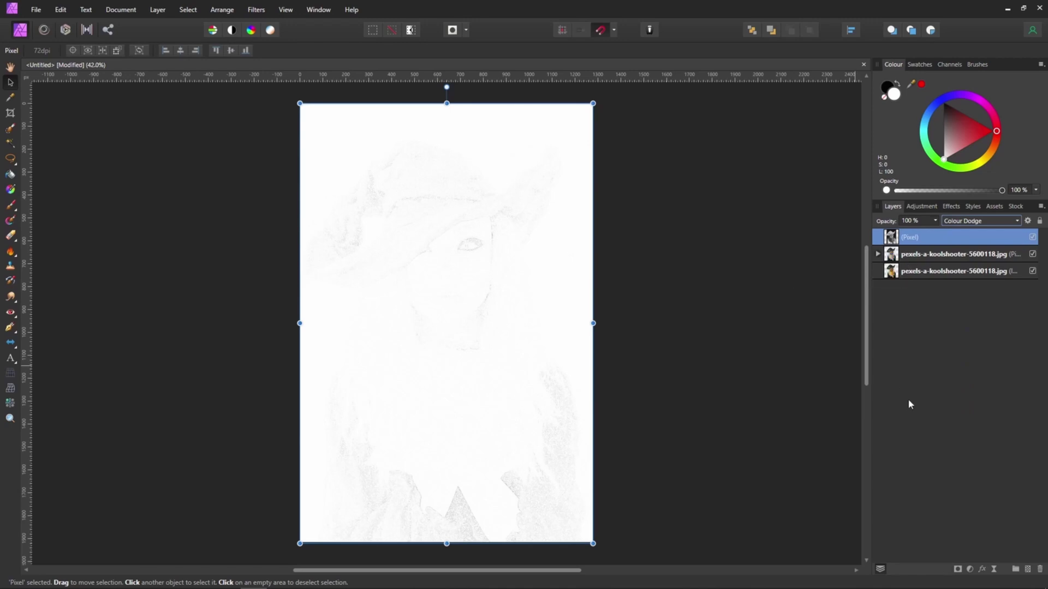
Add a live Gaussian Blur with 5 px radius to the Colour Dodge Pixel layer.
left_click(994, 572)
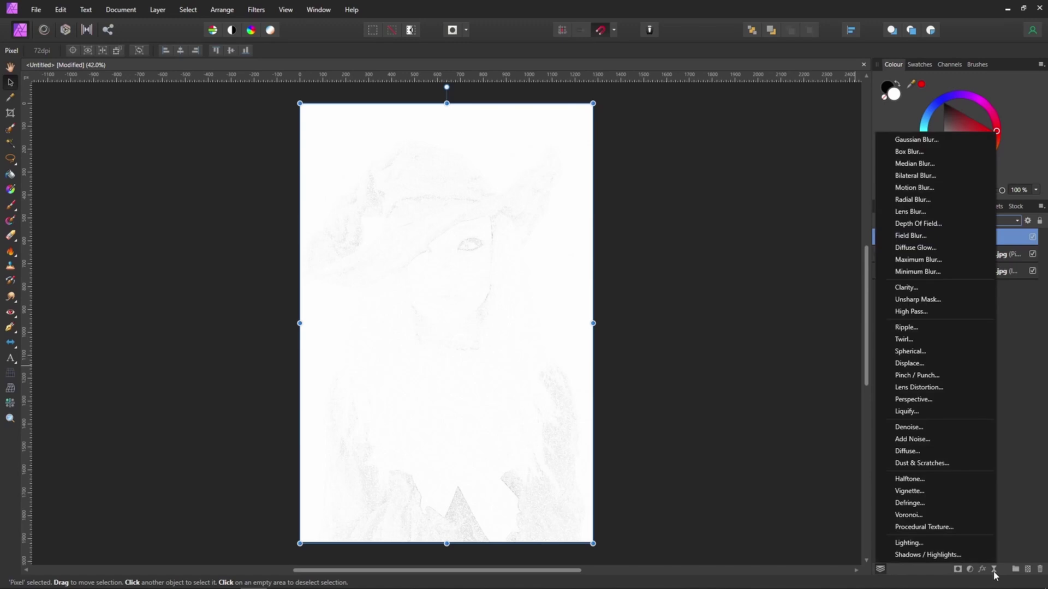
left_click(932, 143)
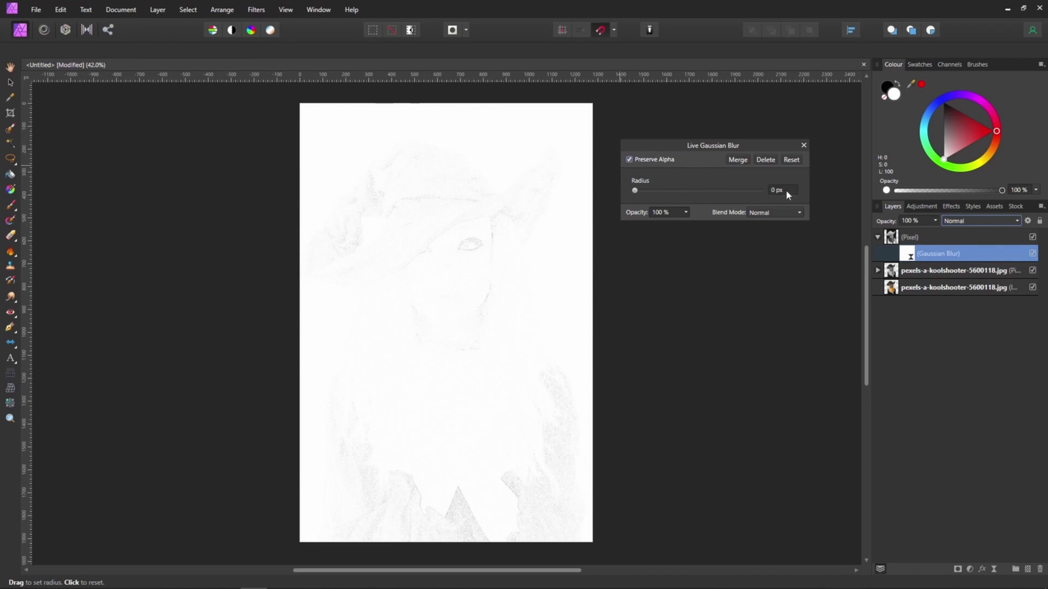
scroll(786, 190, "up", 3)
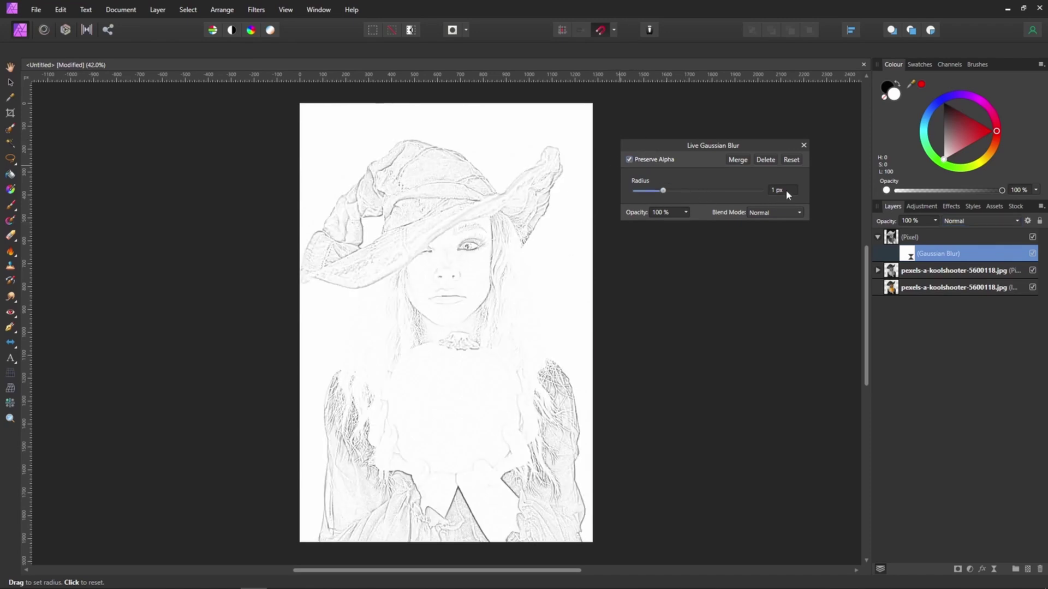
scroll(786, 190, "up", 2)
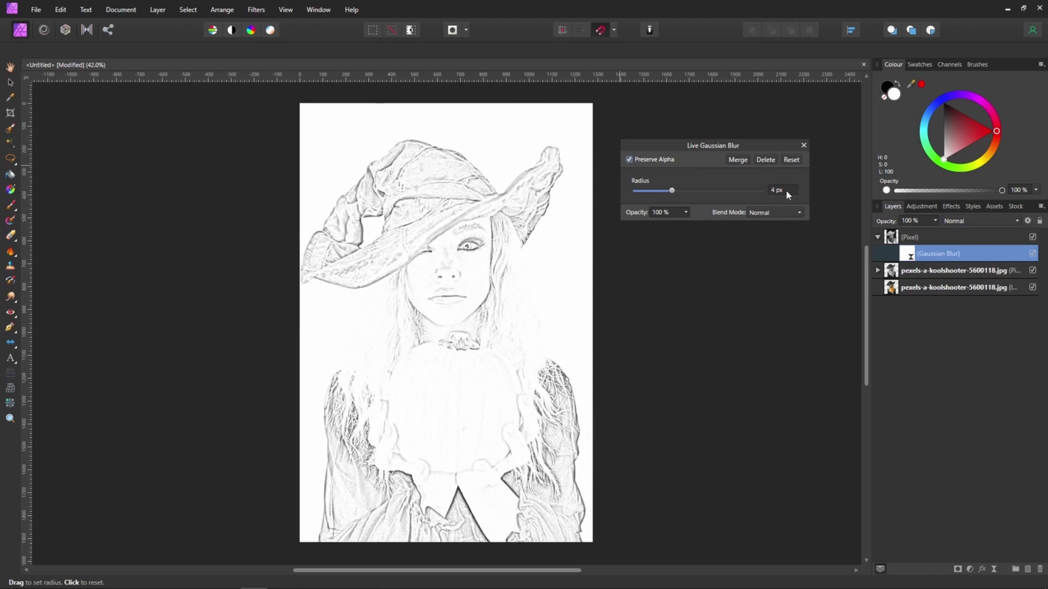
left_click_drag(713, 145, 806, 332)
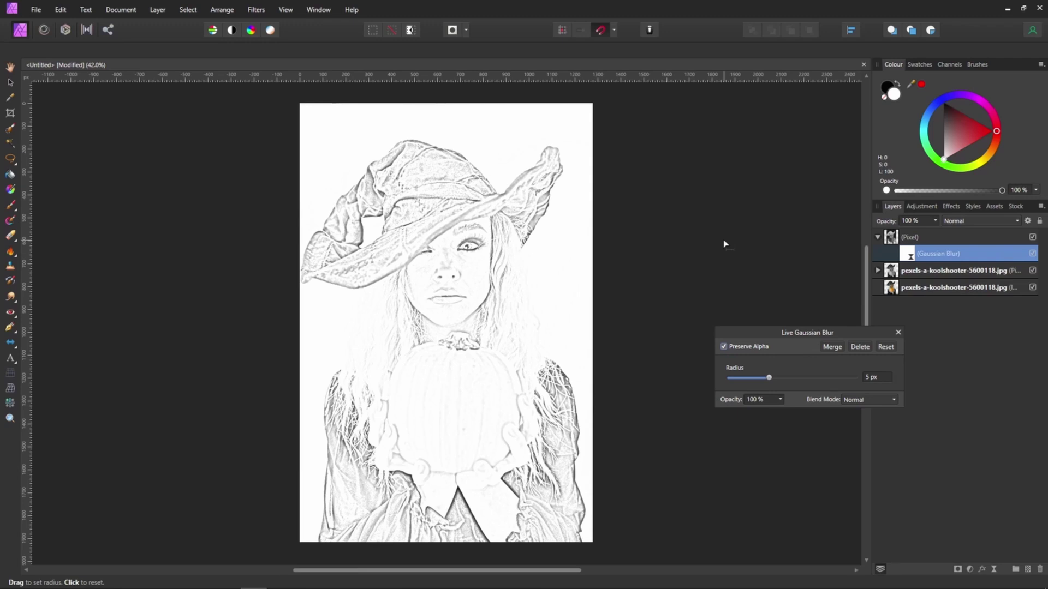
left_click(898, 332)
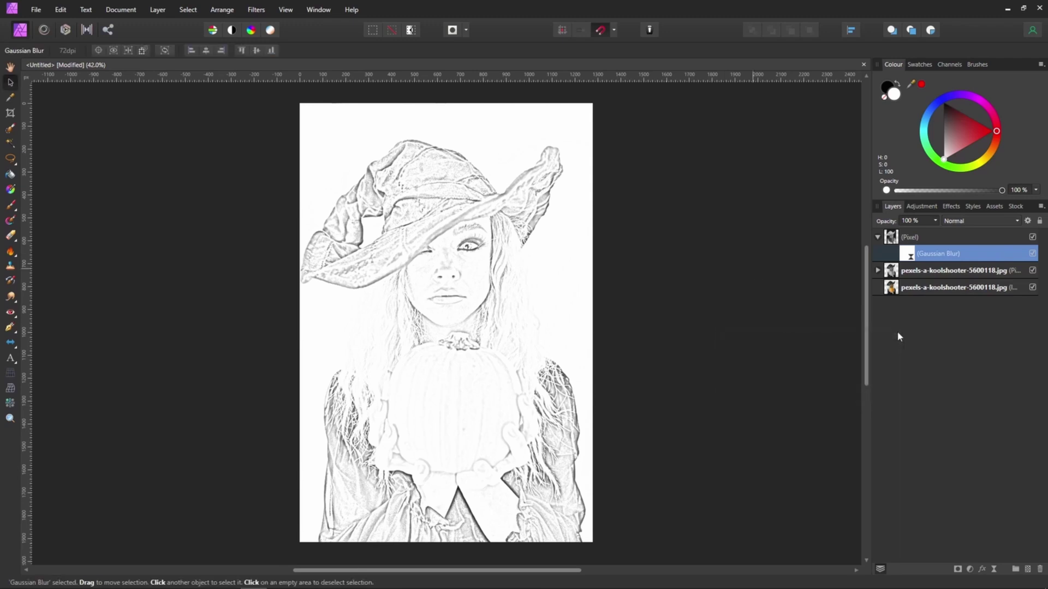
left_click(889, 239)
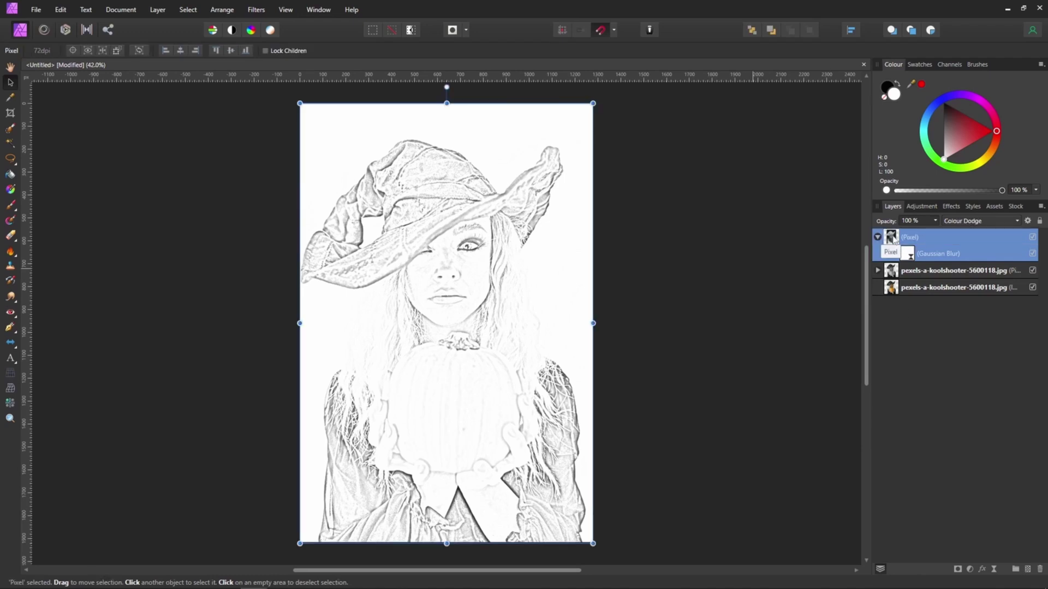
Add a Levels adjustment on top of the sketch layers.
left_click(969, 569)
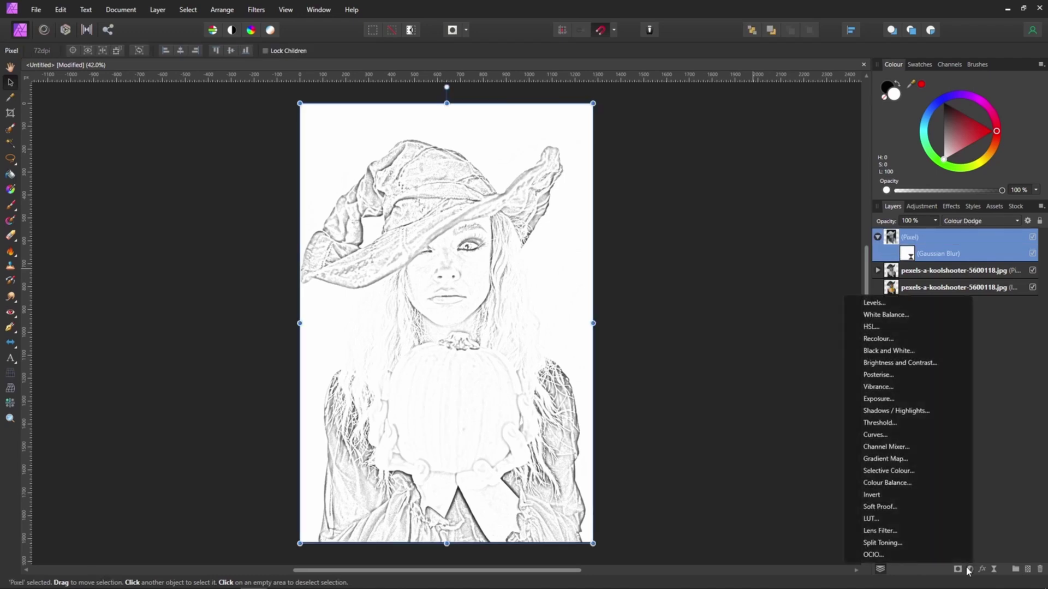
left_click(870, 304)
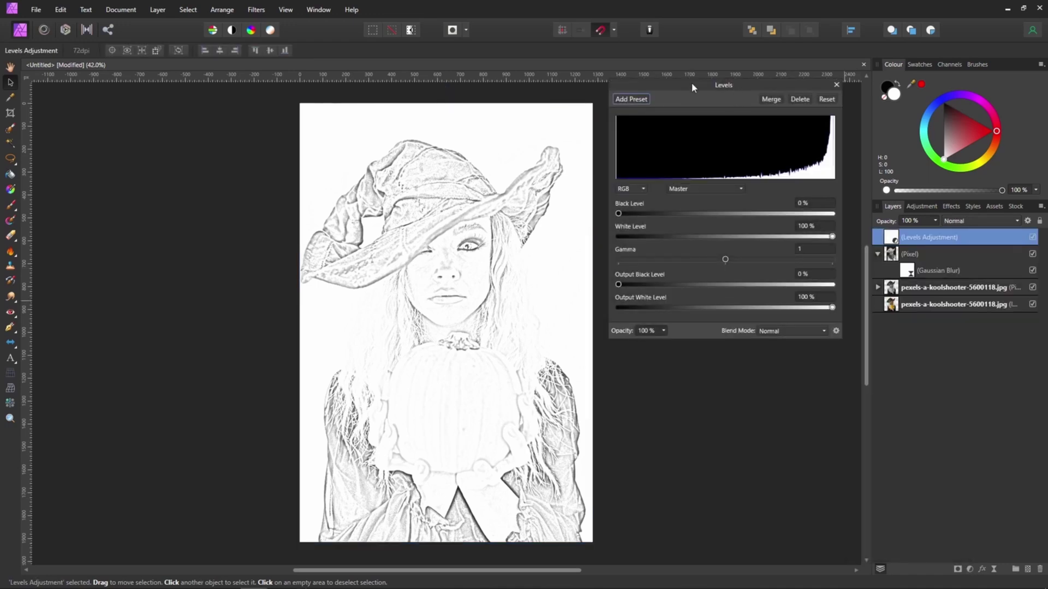
left_click_drag(692, 83, 701, 110)
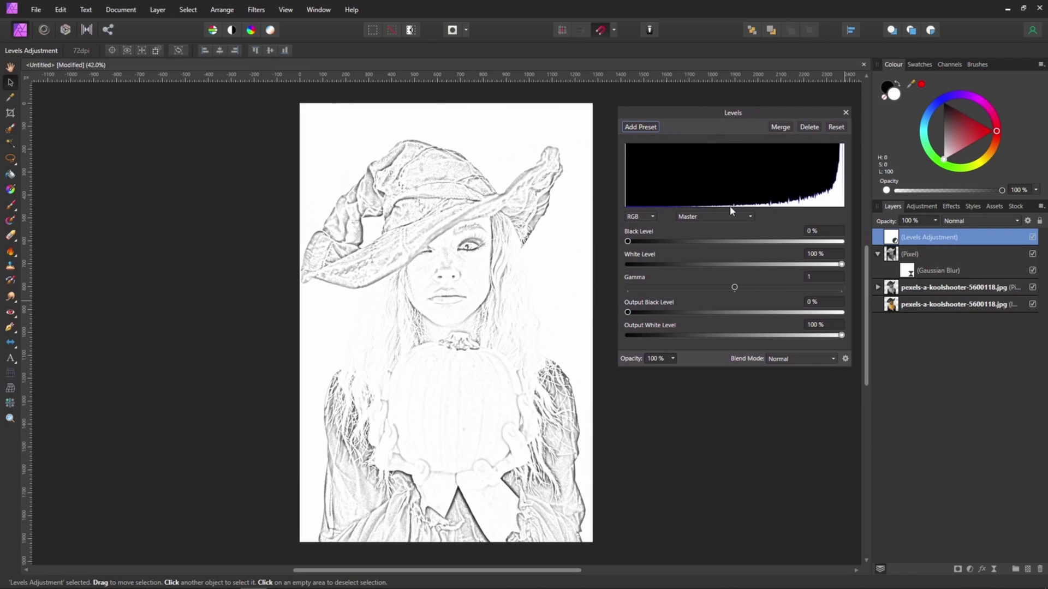
Set Levels to black level 6%, gamma 1.913 and output black level 5%.
mouse_move(628, 242)
left_mouse_down()
mouse_move(727, 242)
mouse_move(641, 247)
left_mouse_up()
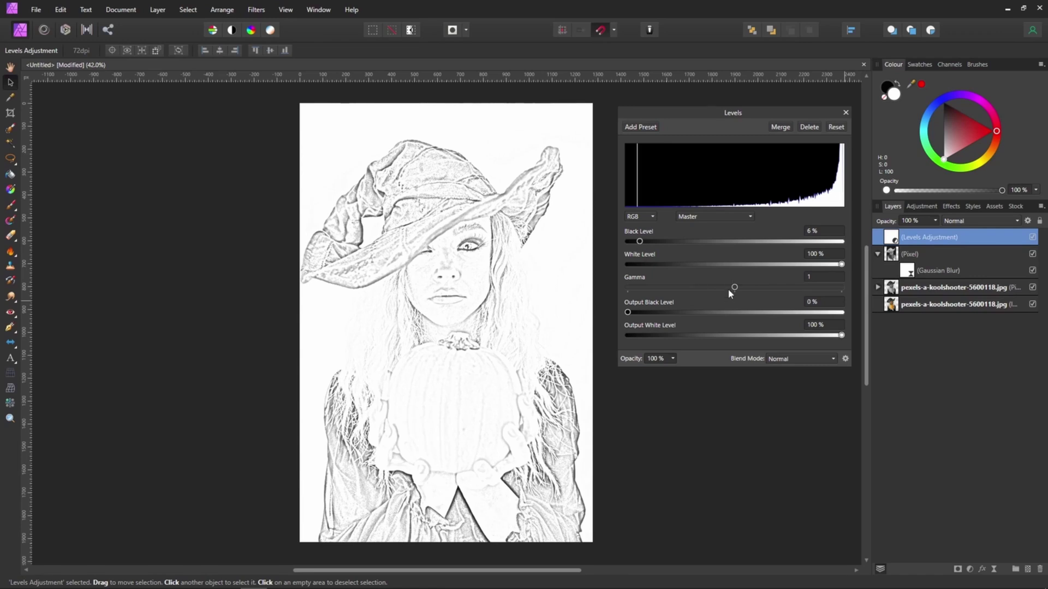
left_click_drag(735, 288, 835, 285)
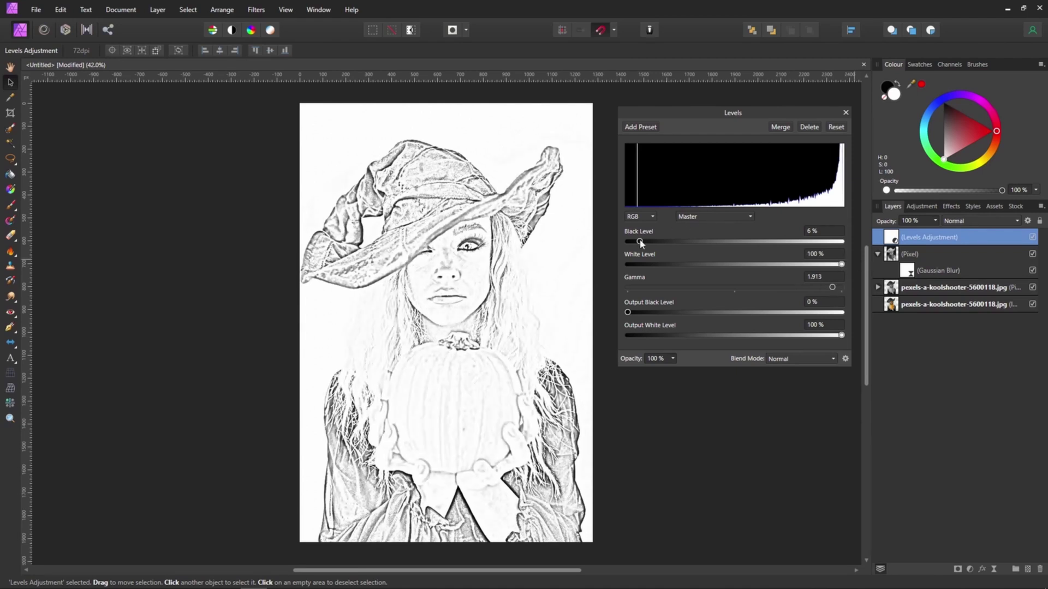
mouse_move(640, 242)
left_mouse_down()
mouse_move(661, 241)
mouse_move(641, 242)
left_mouse_up()
left_click_drag(628, 312, 636, 312)
mouse_move(842, 336)
left_mouse_down()
mouse_move(825, 336)
mouse_move(846, 338)
left_mouse_up()
left_click(846, 113)
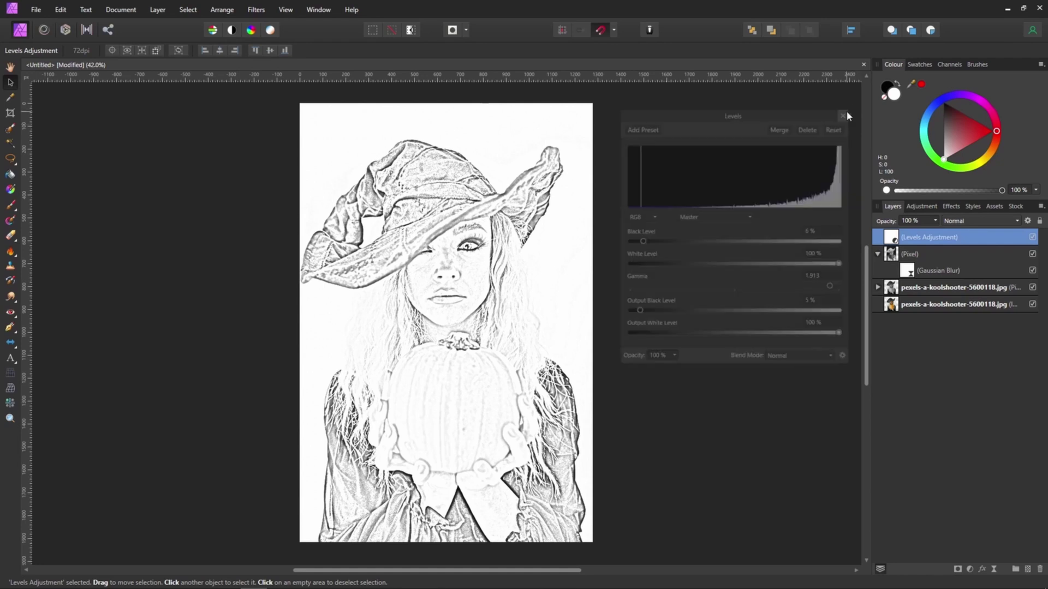
left_click(801, 362)
left_click(889, 237)
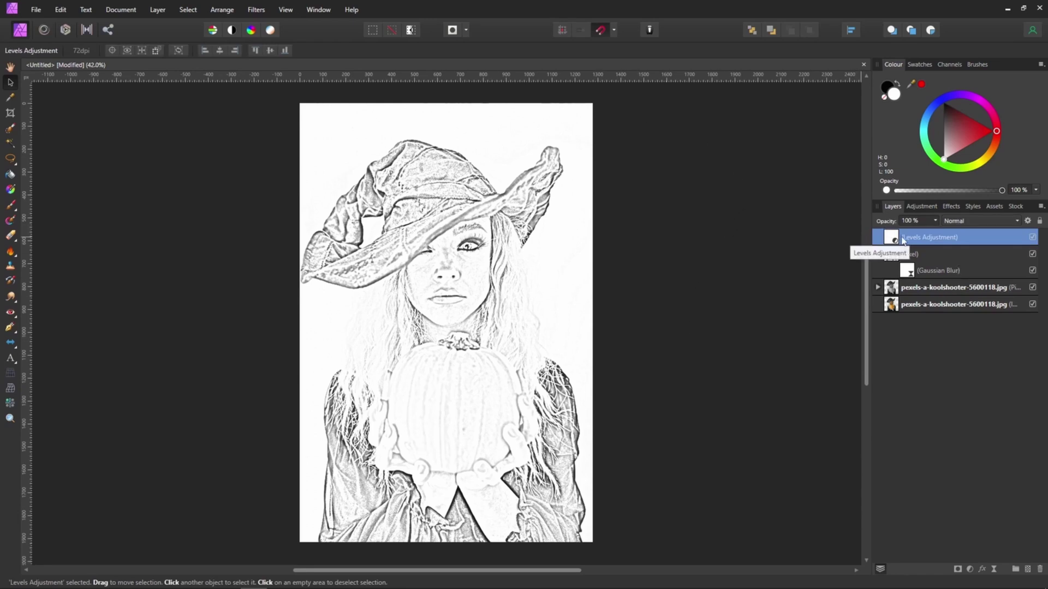
Merge Visible from the Levels layer into a new top Pixel layer and enter Tone Mapping.
right_click(929, 239)
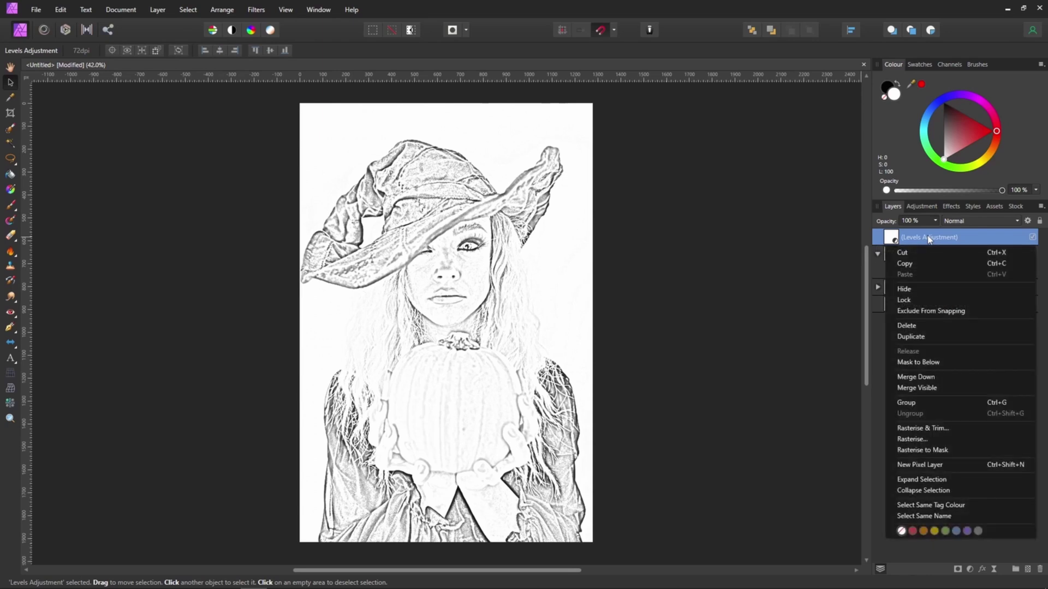
left_click(927, 387)
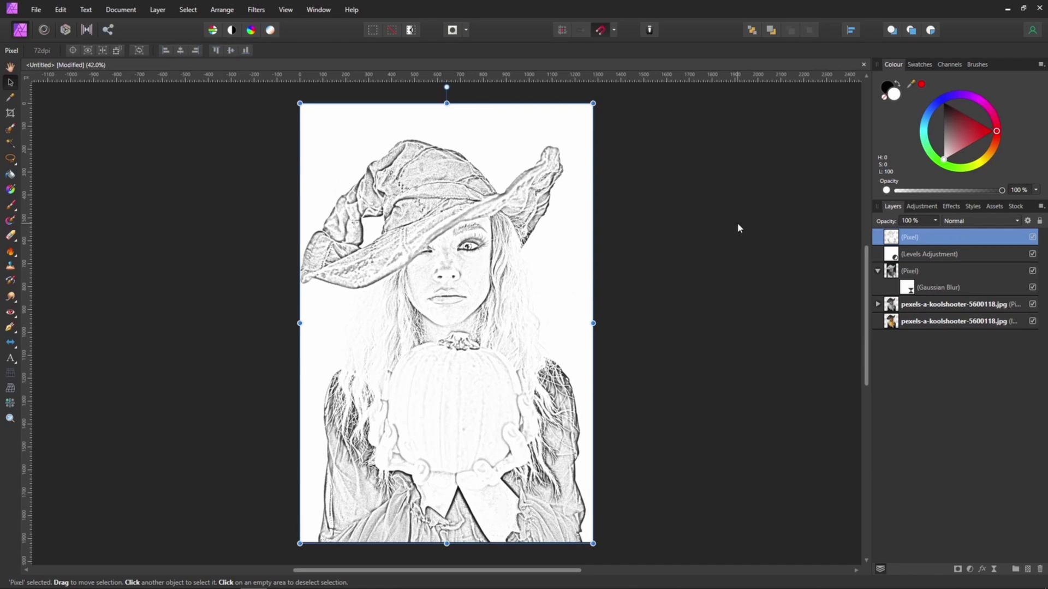
left_click(82, 34)
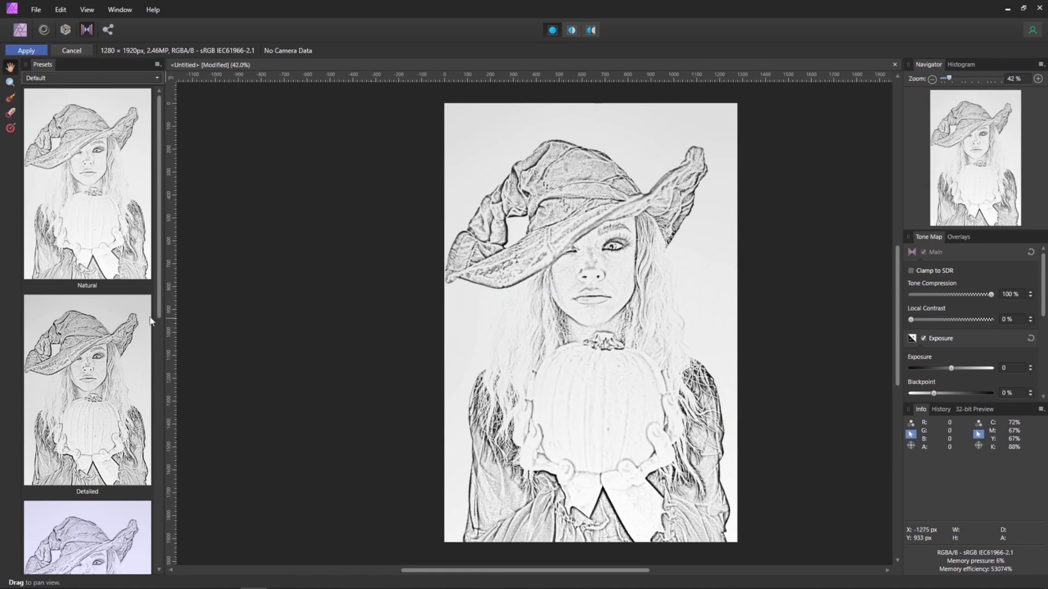
Apply the Detailed tone-mapping preset to the merged sketch and return to Photo persona.
mouse_move(158, 288)
left_mouse_down()
mouse_move(159, 532)
mouse_move(150, 270)
left_mouse_up()
left_click(87, 376)
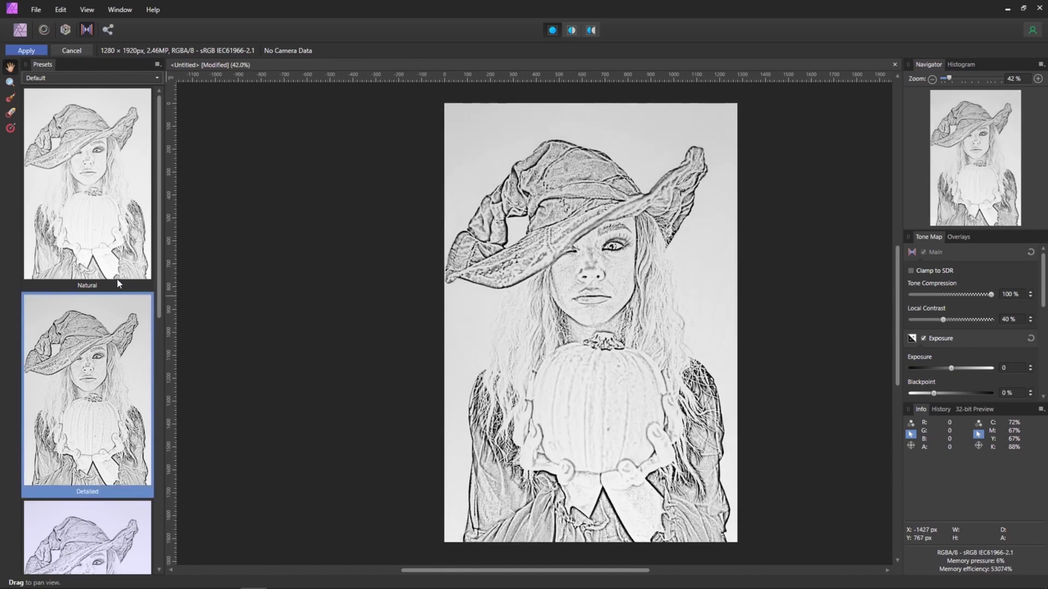
scroll(161, 247, "down", 1)
left_click_drag(162, 247, 199, 264)
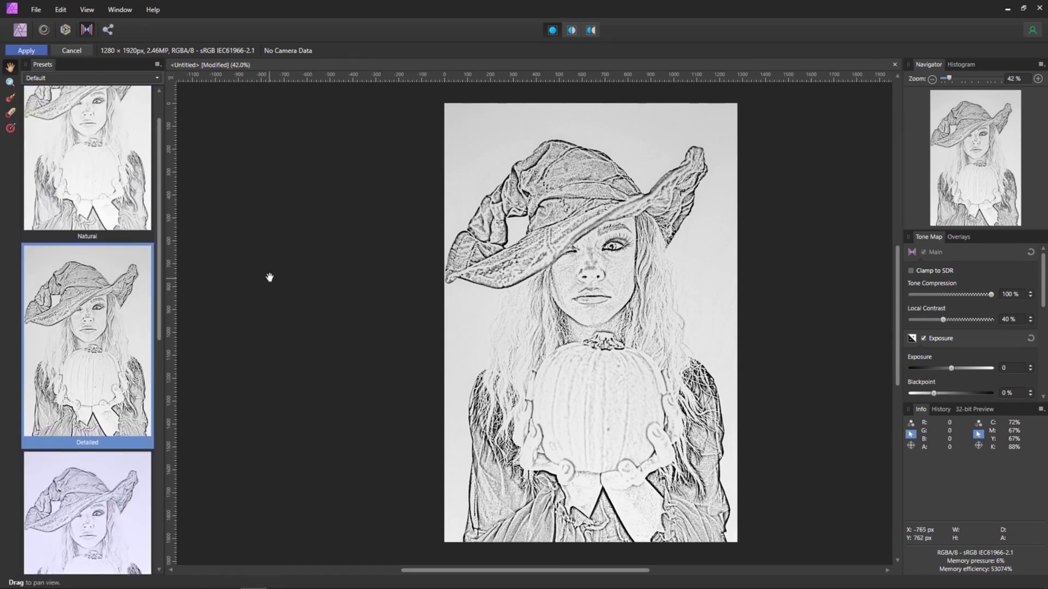
left_click(26, 51)
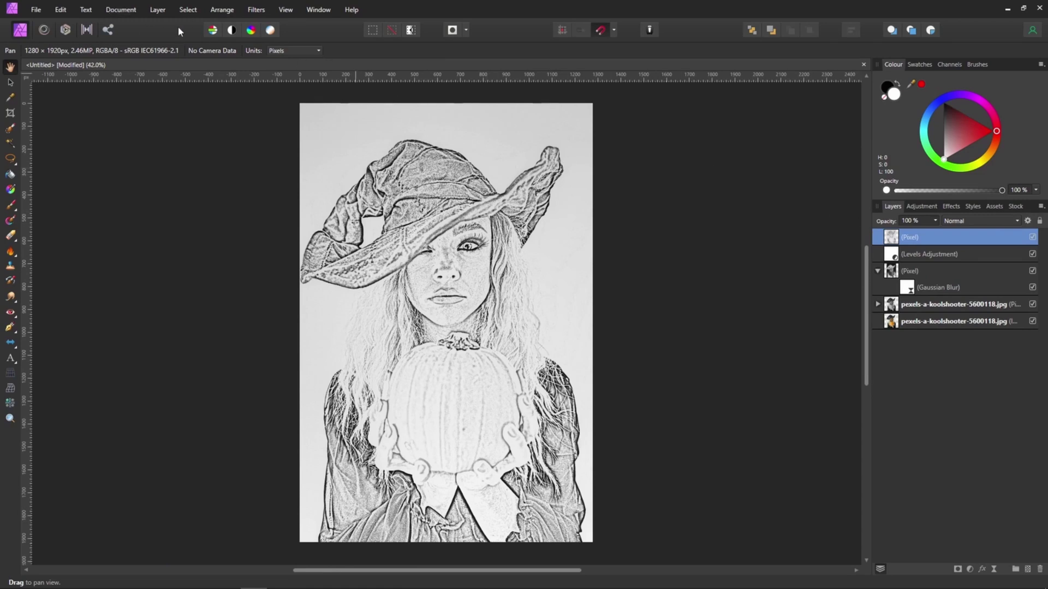
Add a white Fill layer directly beneath the tone-mapped sketch layer.
left_click(157, 11)
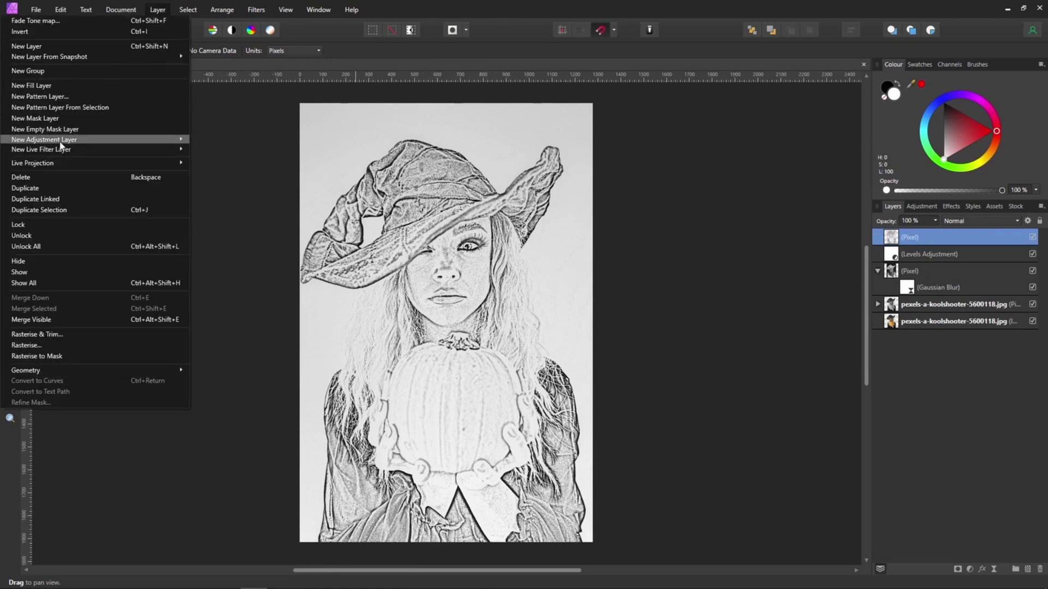
left_click(38, 85)
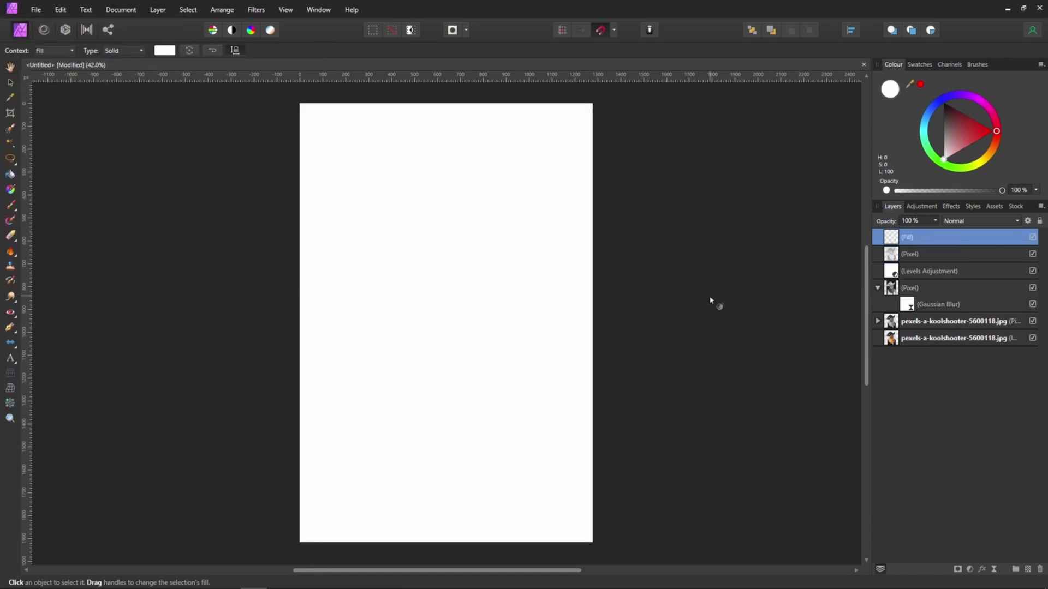
mouse_move(904, 244)
left_mouse_down()
mouse_move(928, 252)
mouse_move(895, 252)
mouse_move(893, 265)
left_mouse_up()
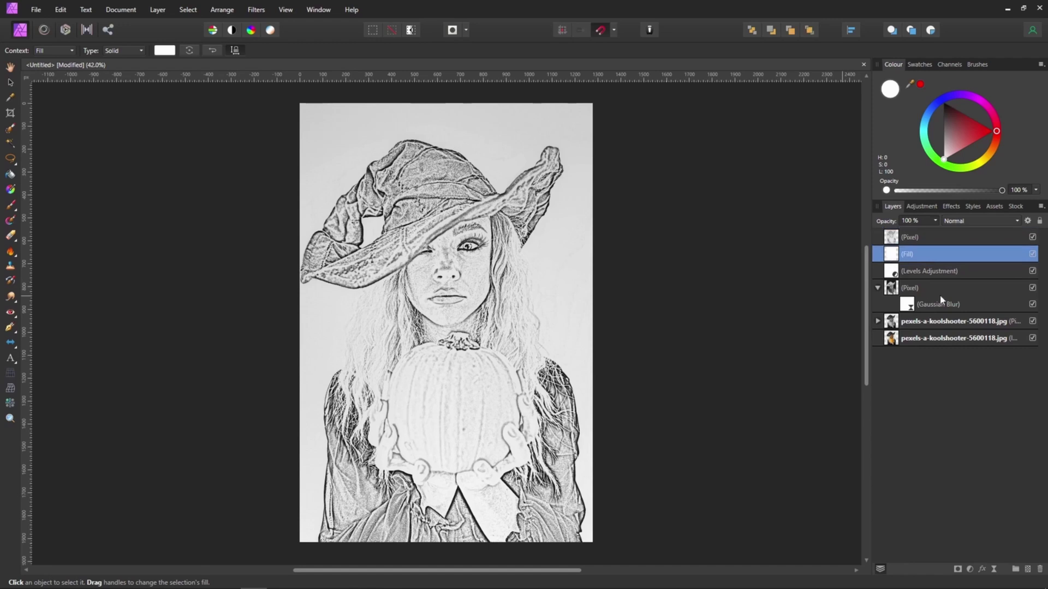
left_click(895, 238)
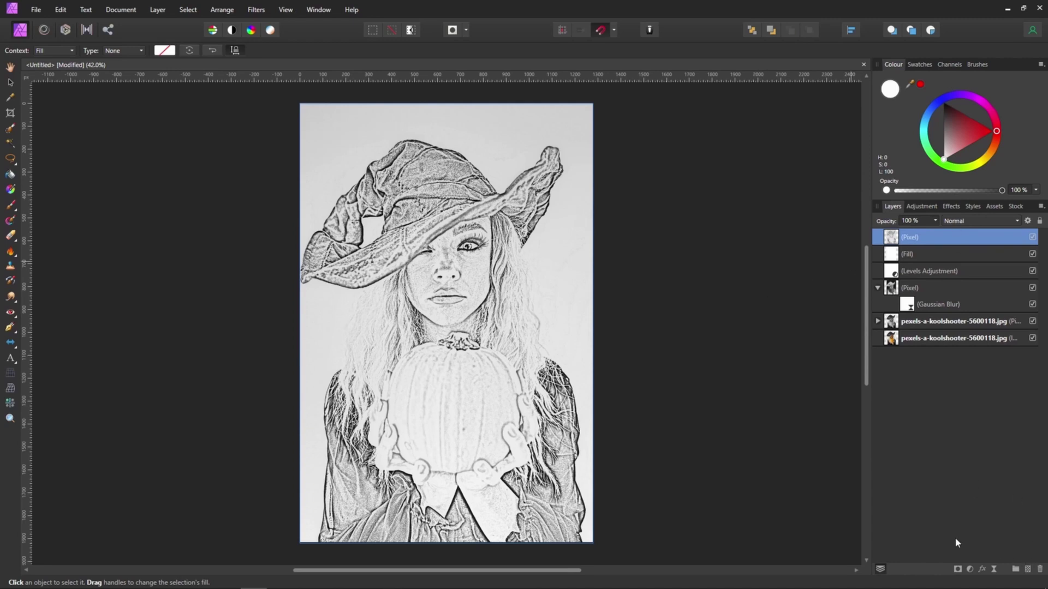
Hide the sketch layer with an inverted black mask and make white the paint brush colour.
left_click(957, 569)
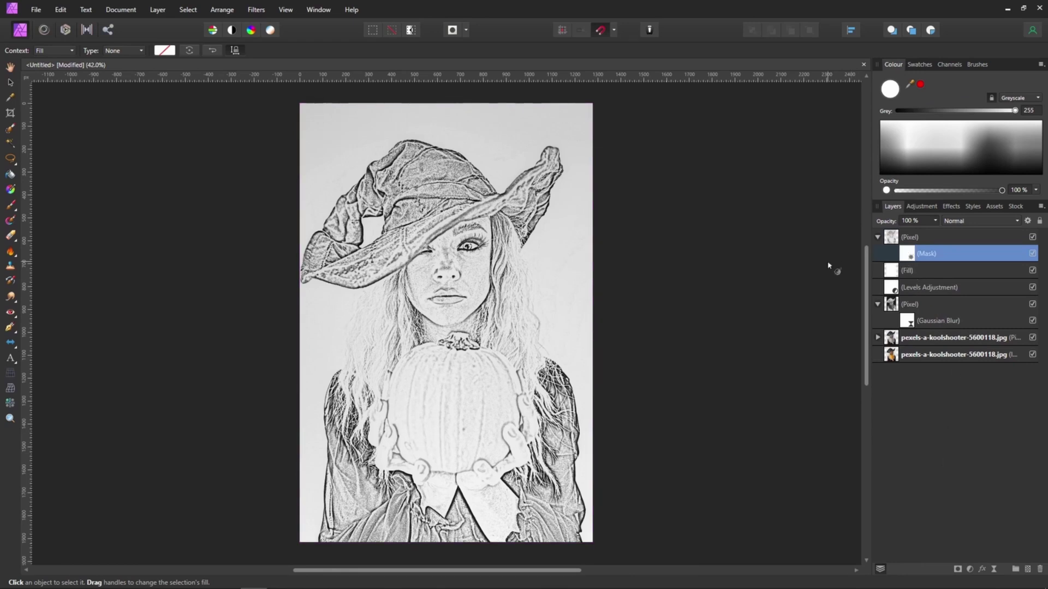
key("ctrl+i")
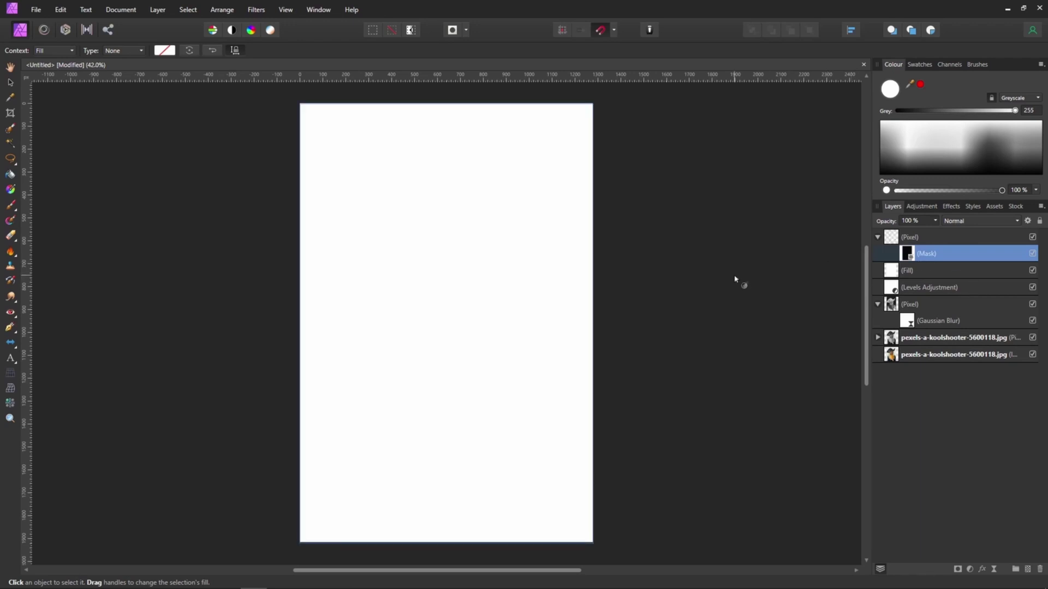
left_click(10, 206)
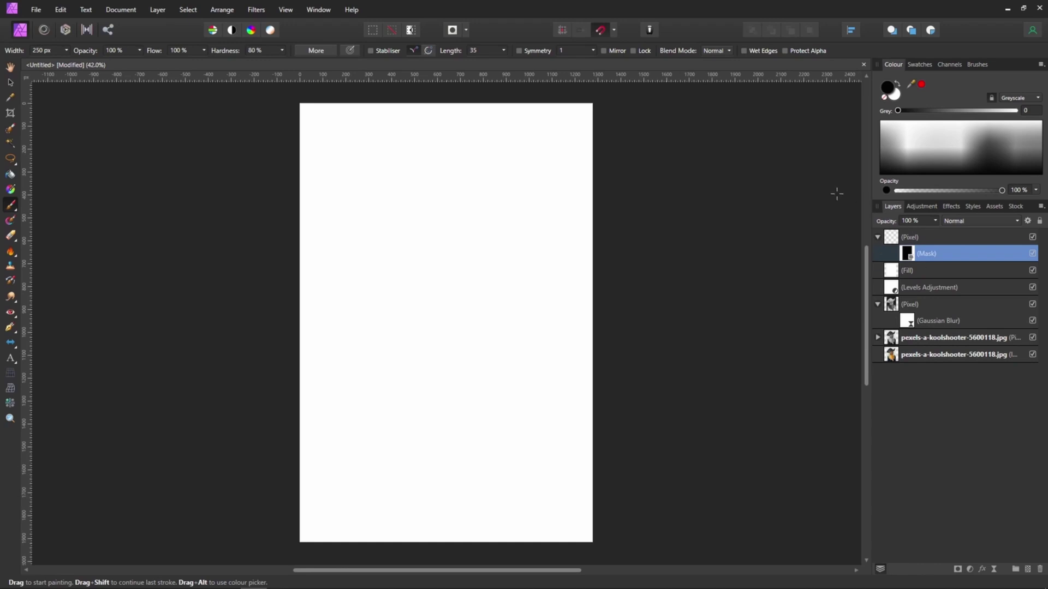
key("x")
Switch the Brushes panel to the Basic brush category.
left_click(978, 65)
left_click(902, 78)
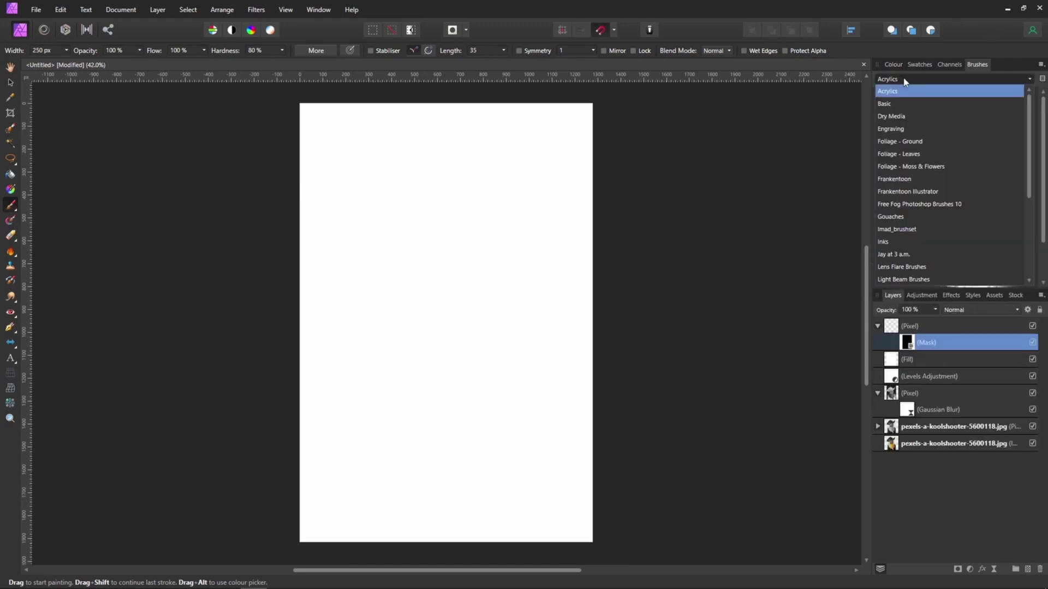
left_click(880, 108)
scroll(980, 181, "down", 3)
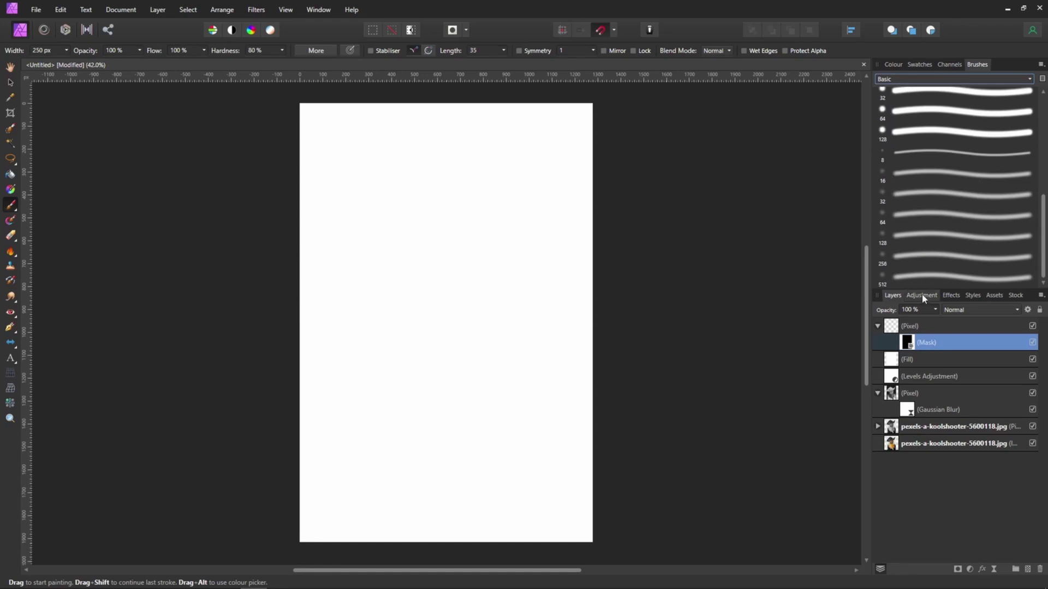
Paint white over the mask centre with the soft 512 px Basic brush, fading the edges.
left_click(921, 278)
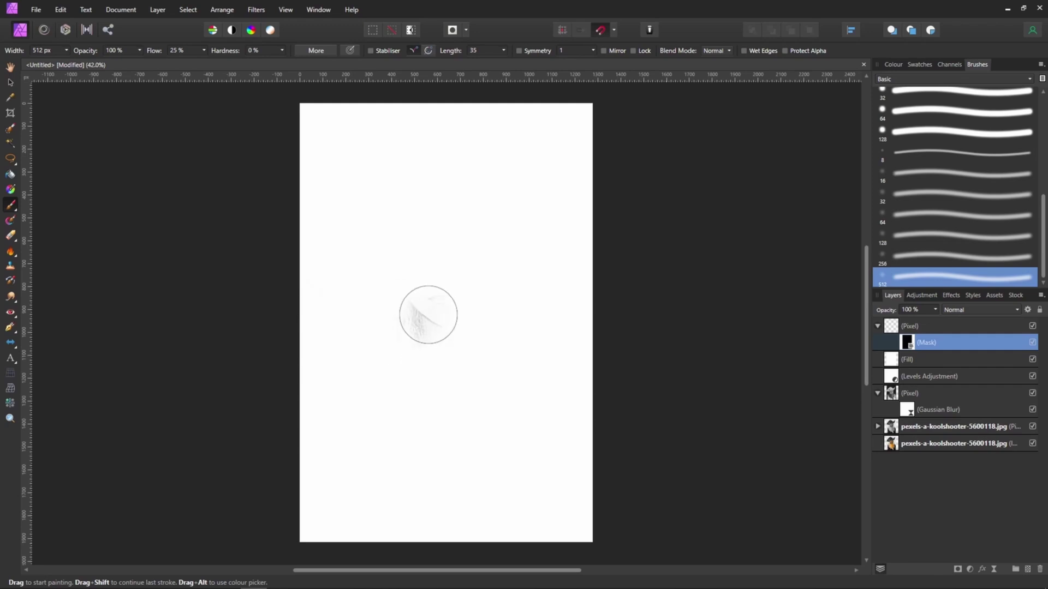
mouse_move(426, 311)
left_mouse_down()
mouse_move(434, 280)
mouse_move(446, 286)
mouse_move(497, 243)
mouse_move(527, 182)
mouse_move(500, 168)
mouse_move(414, 177)
mouse_move(424, 170)
mouse_move(390, 165)
mouse_move(374, 199)
mouse_move(370, 176)
mouse_move(363, 226)
mouse_move(378, 225)
mouse_move(387, 257)
mouse_move(399, 379)
mouse_move(402, 280)
mouse_move(386, 378)
mouse_move(400, 357)
mouse_move(369, 452)
mouse_move(367, 430)
mouse_move(387, 460)
mouse_move(375, 460)
mouse_move(450, 470)
mouse_move(425, 475)
mouse_move(493, 466)
mouse_move(465, 476)
mouse_move(510, 447)
mouse_move(509, 459)
mouse_move(525, 396)
mouse_move(502, 244)
mouse_move(534, 166)
mouse_move(441, 211)
mouse_move(393, 172)
mouse_move(353, 255)
mouse_move(362, 265)
mouse_move(360, 248)
mouse_move(359, 266)
mouse_move(346, 247)
mouse_move(433, 300)
mouse_move(472, 259)
mouse_move(483, 409)
mouse_move(481, 354)
mouse_move(450, 384)
mouse_move(434, 384)
mouse_move(486, 247)
mouse_move(486, 270)
mouse_move(414, 186)
mouse_move(425, 311)
mouse_move(390, 324)
mouse_move(373, 368)
mouse_move(410, 282)
mouse_move(407, 464)
mouse_move(396, 442)
mouse_move(415, 494)
mouse_move(493, 458)
mouse_move(516, 289)
mouse_move(510, 273)
mouse_move(382, 317)
mouse_move(393, 311)
mouse_move(385, 224)
mouse_move(463, 243)
mouse_move(545, 163)
mouse_move(442, 156)
mouse_move(406, 166)
mouse_move(387, 229)
mouse_move(393, 321)
mouse_move(373, 341)
mouse_move(405, 417)
mouse_move(491, 450)
mouse_move(524, 436)
mouse_move(513, 339)
mouse_move(493, 450)
mouse_move(404, 458)
mouse_move(359, 394)
mouse_move(452, 257)
mouse_move(456, 284)
mouse_move(486, 191)
left_mouse_up()
left_click(10, 82)
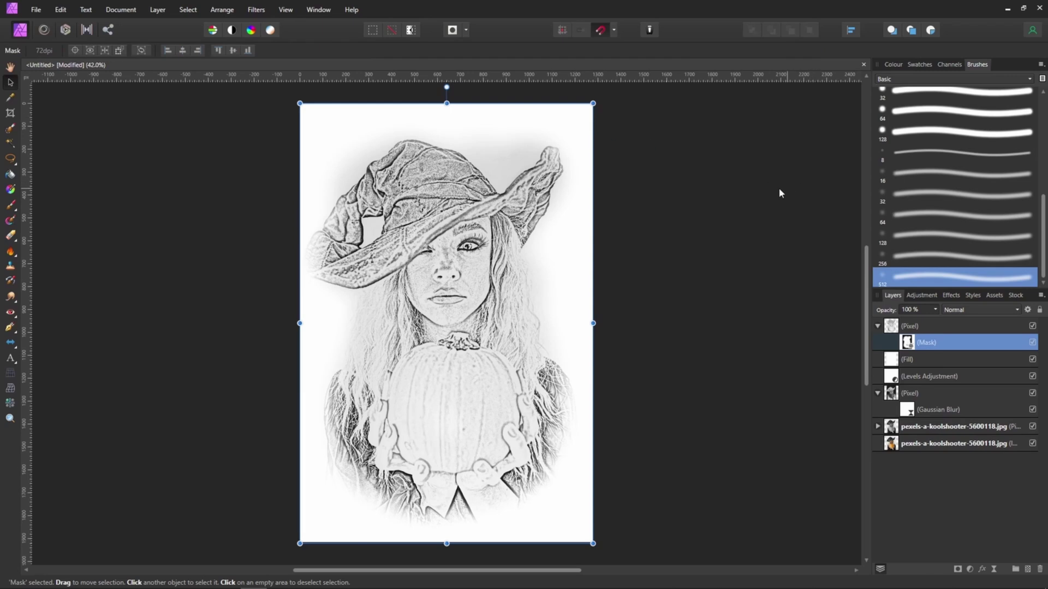
Place paper text.jpg and stretch it across the whole page.
left_click(35, 9)
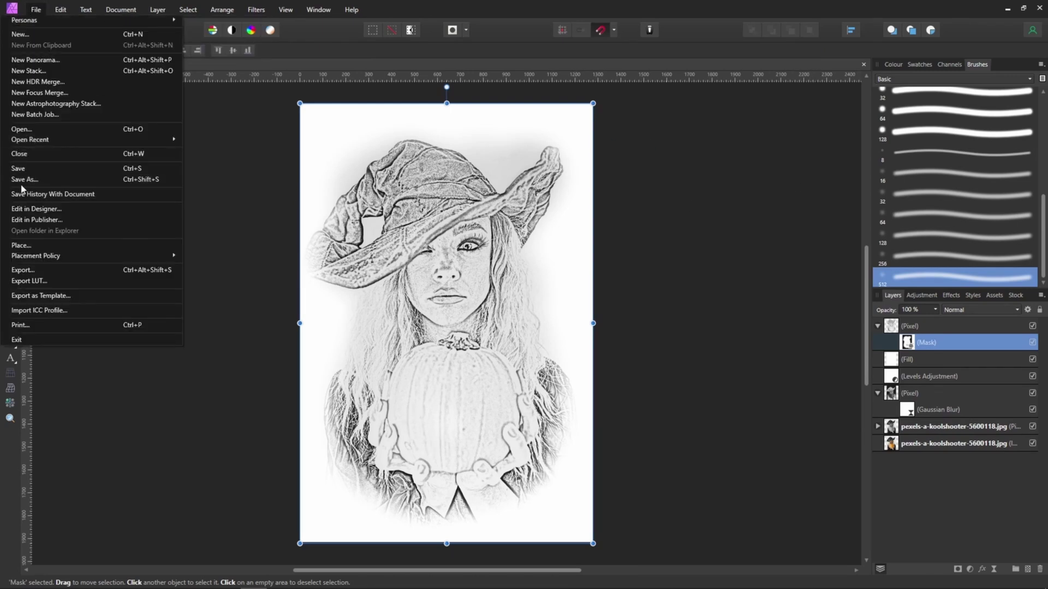
left_click(22, 245)
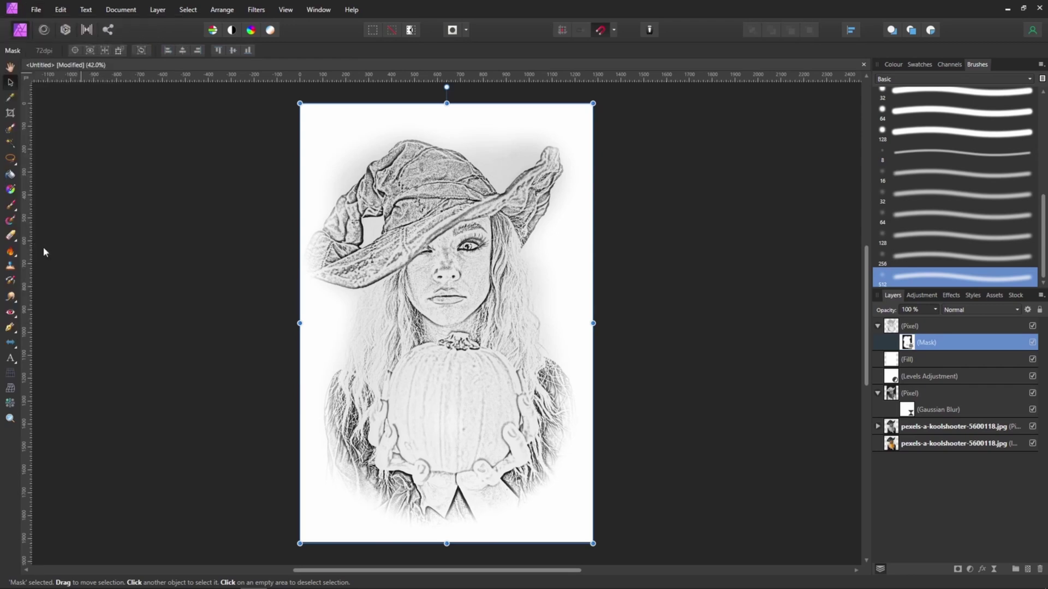
double_click(227, 106)
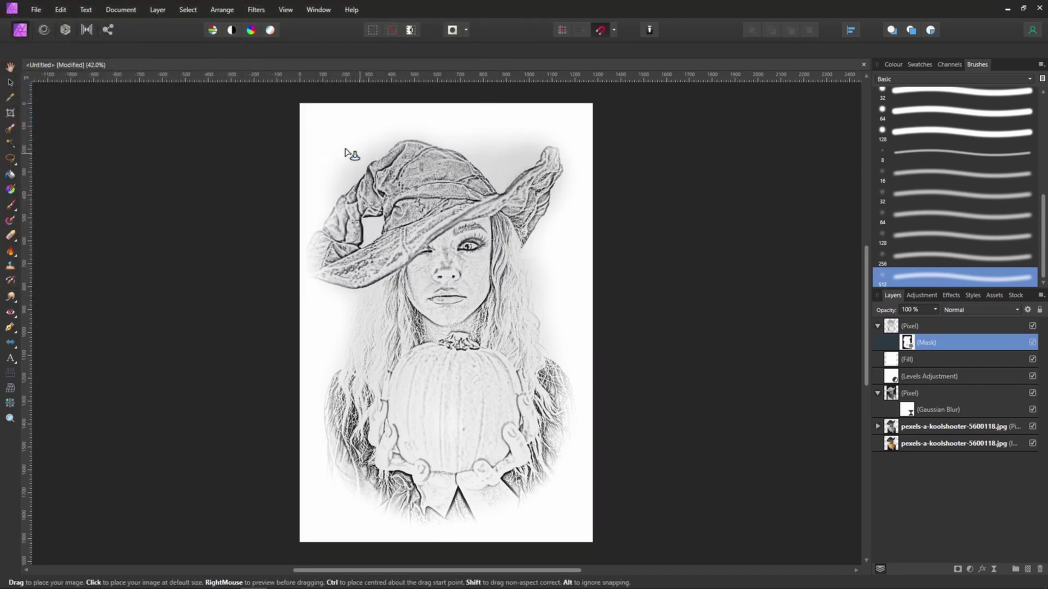
left_click_drag(298, 106, 629, 525)
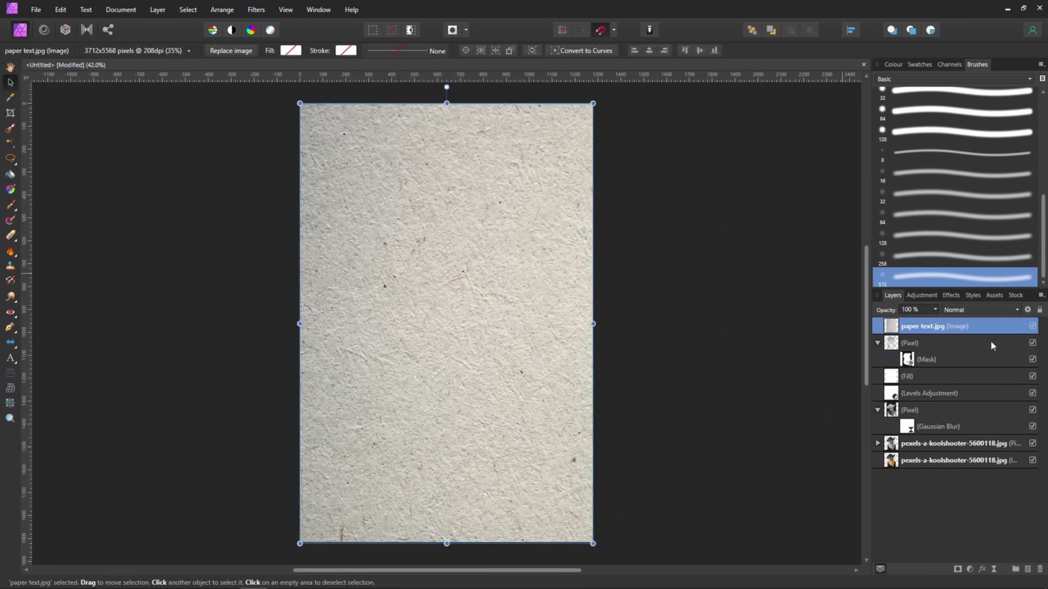
Blend the paper texture with Multiply at 35% opacity.
left_click(981, 312)
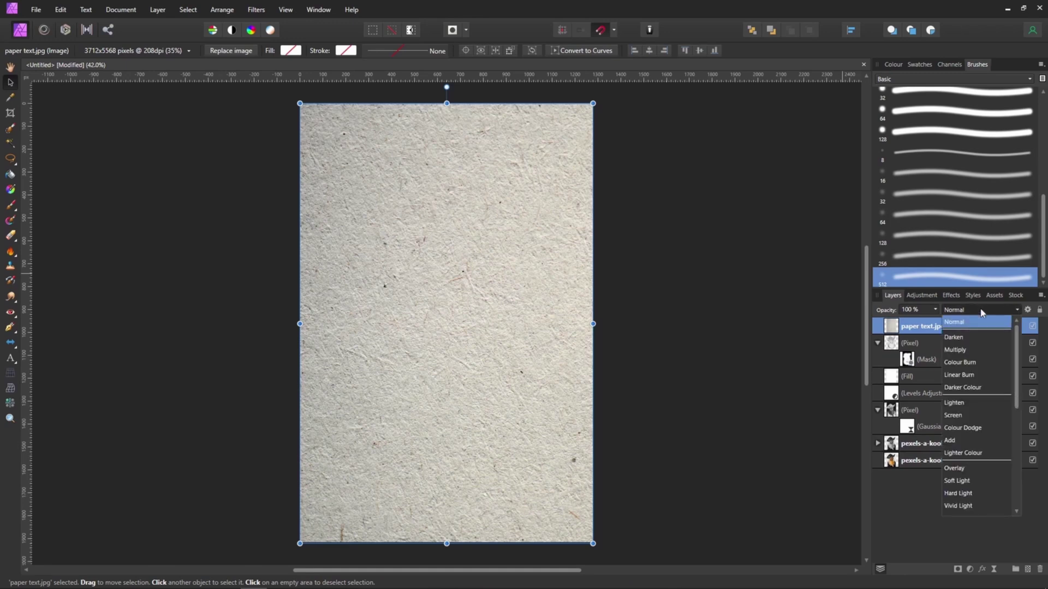
left_click(963, 350)
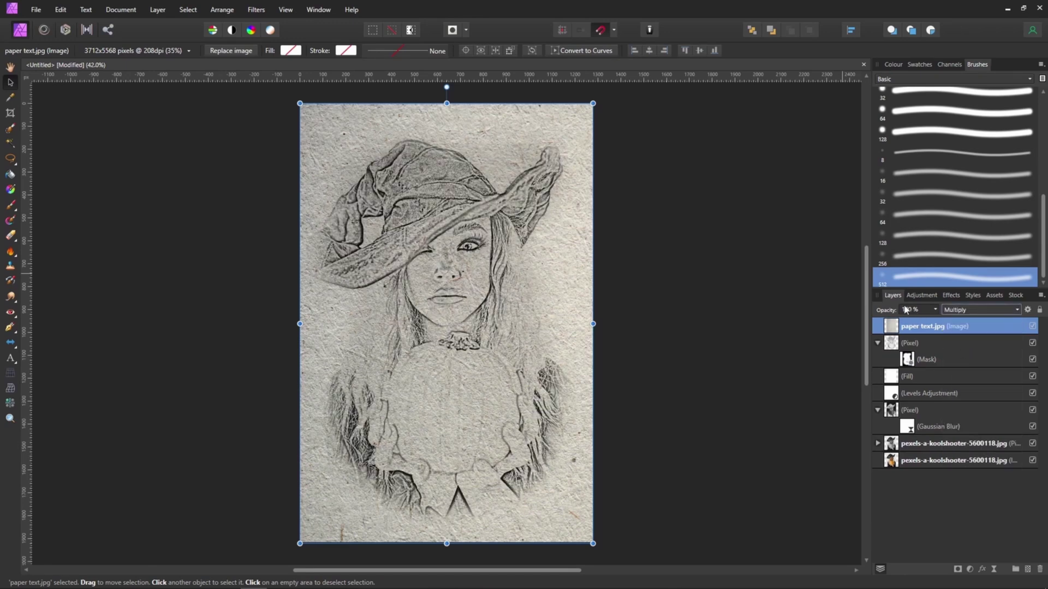
left_click(936, 309)
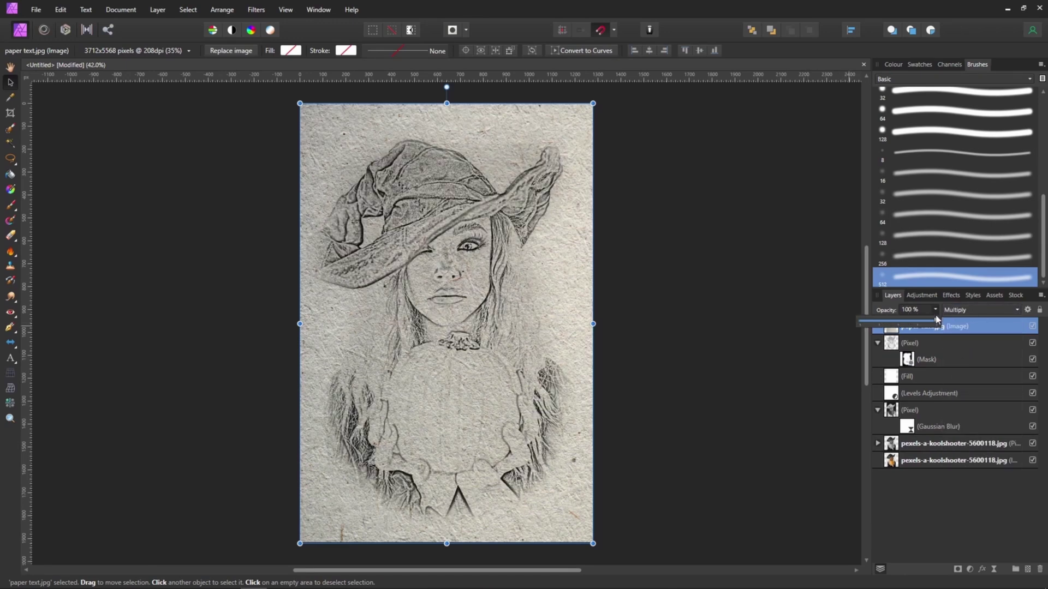
mouse_move(936, 322)
left_mouse_down()
mouse_move(887, 322)
mouse_move(892, 335)
left_mouse_up()
Hide the panels and inspect the witch sketch at fit, 100% and 75% zoom.
key("Tab")
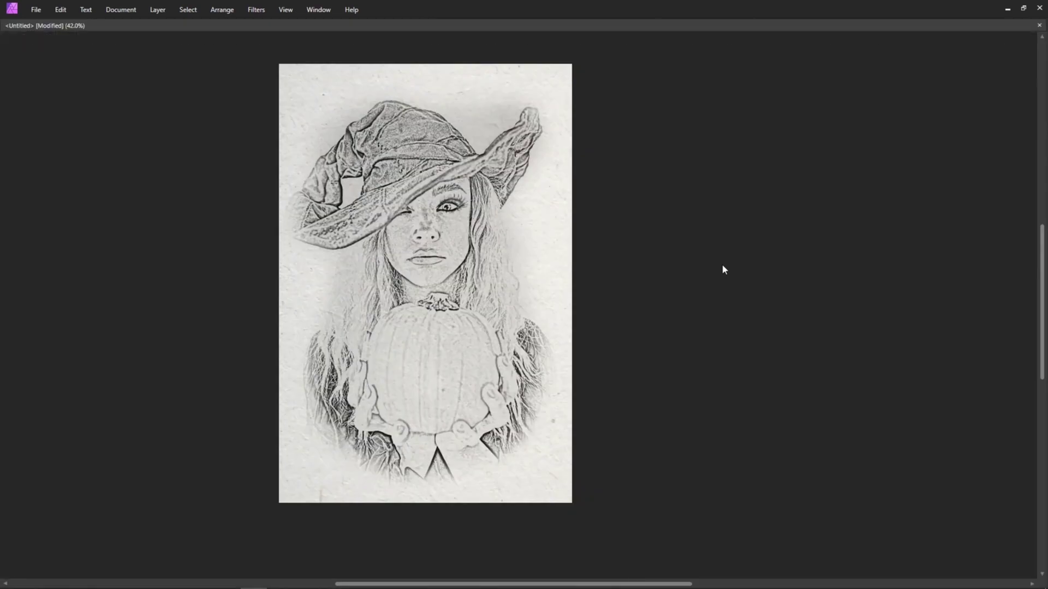
key("ctrl+0")
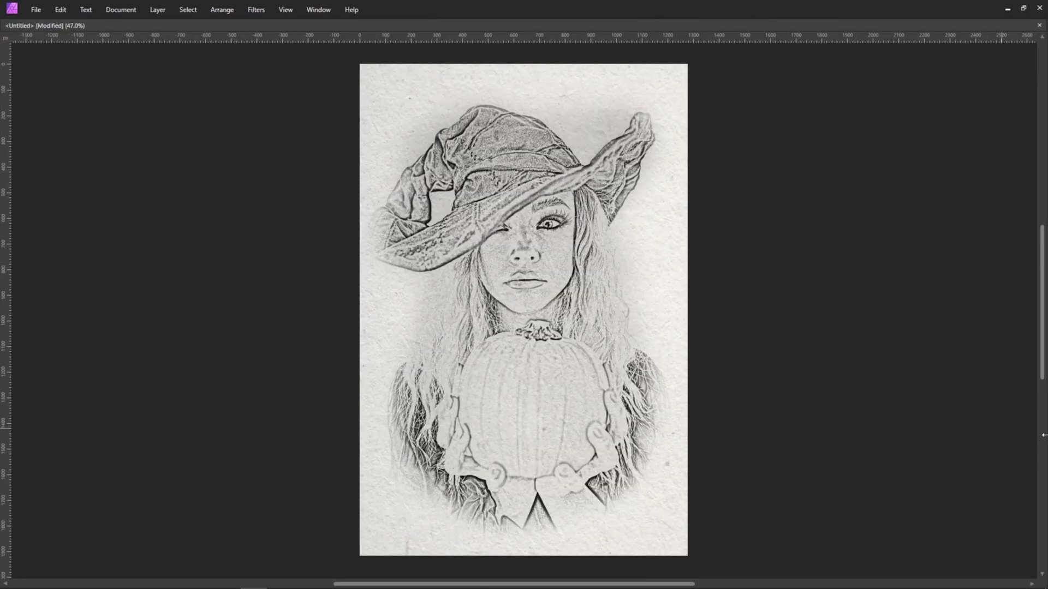
key("ctrl+1")
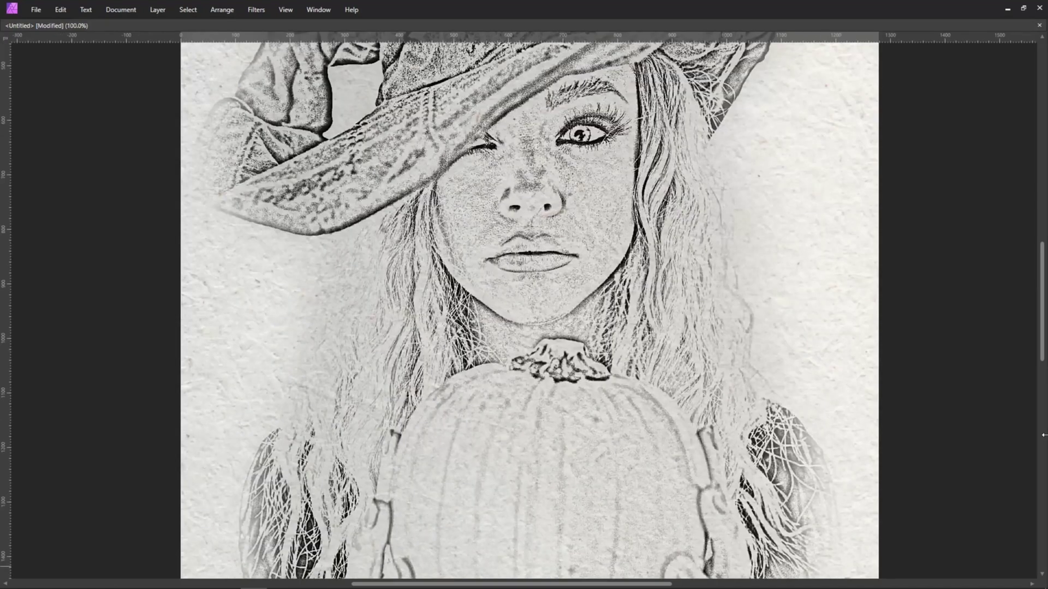
key("ctrl+minus")
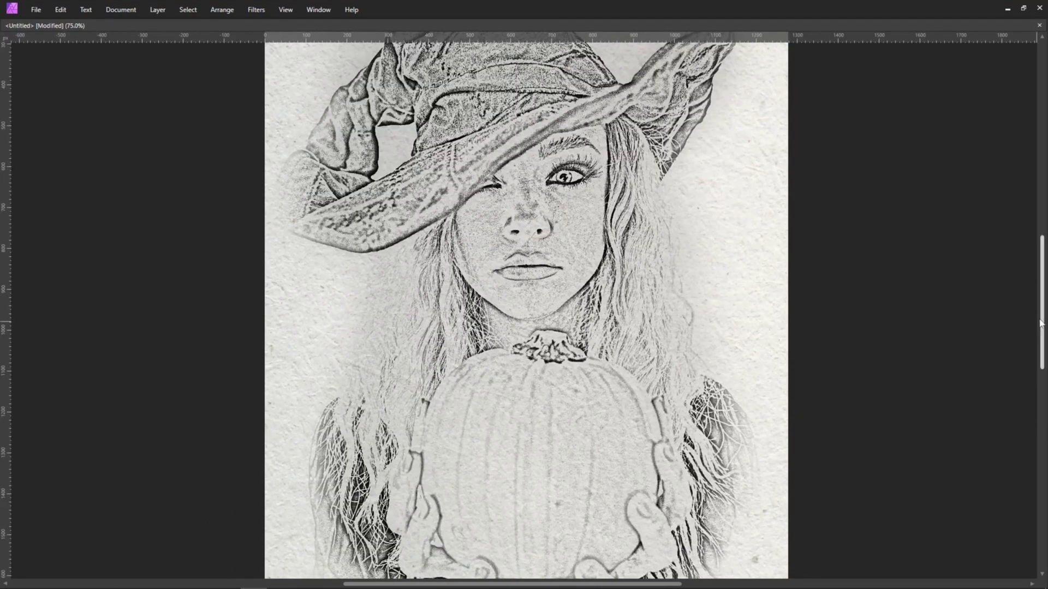
left_click_drag(1042, 325, 1043, 255)
key("ctrl+0")
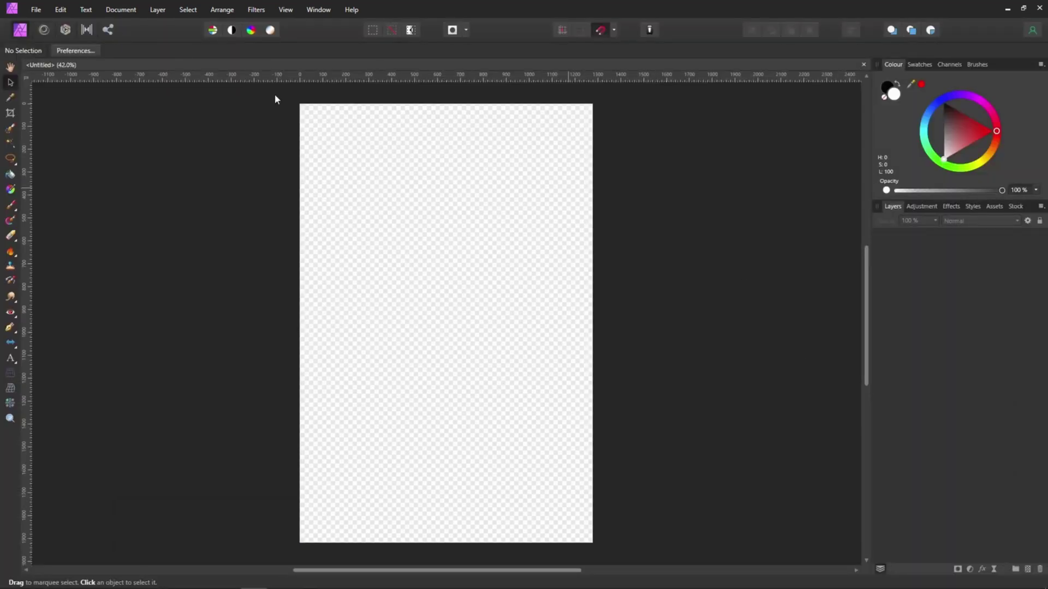
Place castle.jpg from the Tortorial folder across the page width from the top-left corner.
left_click(36, 10)
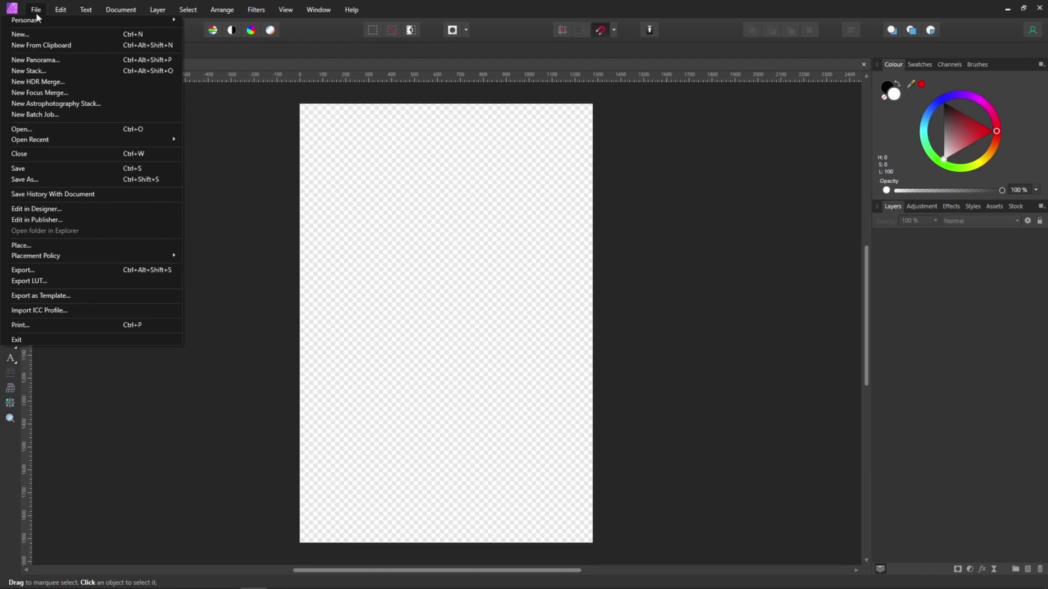
left_click(42, 246)
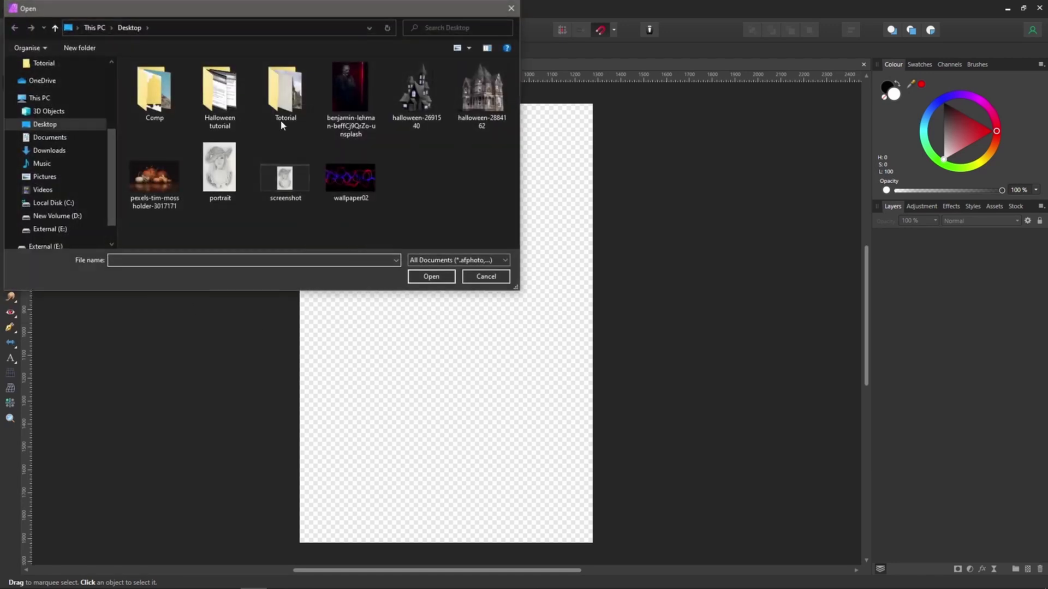
double_click(285, 103)
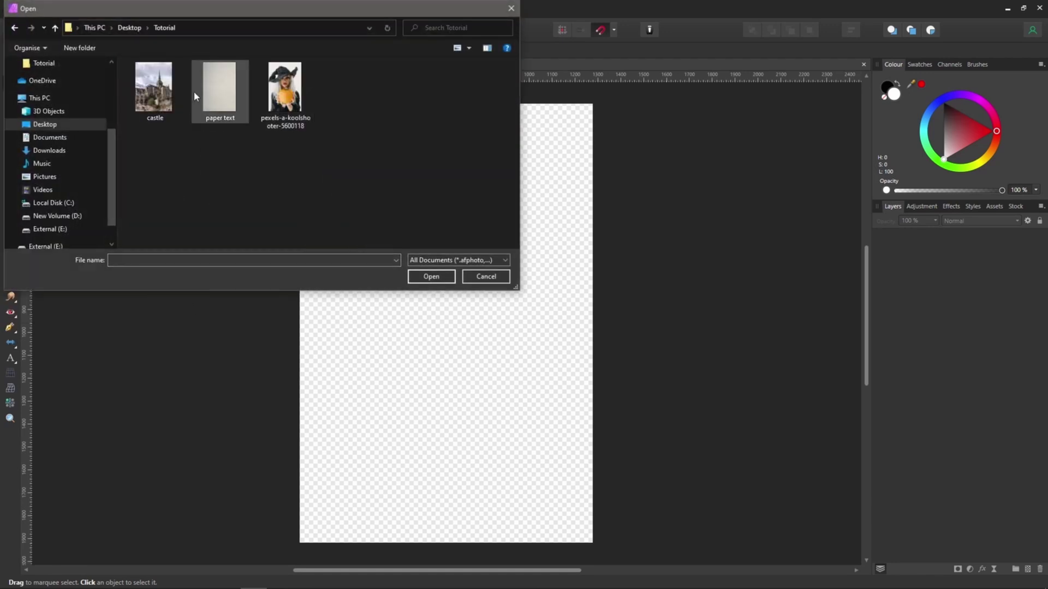
double_click(166, 93)
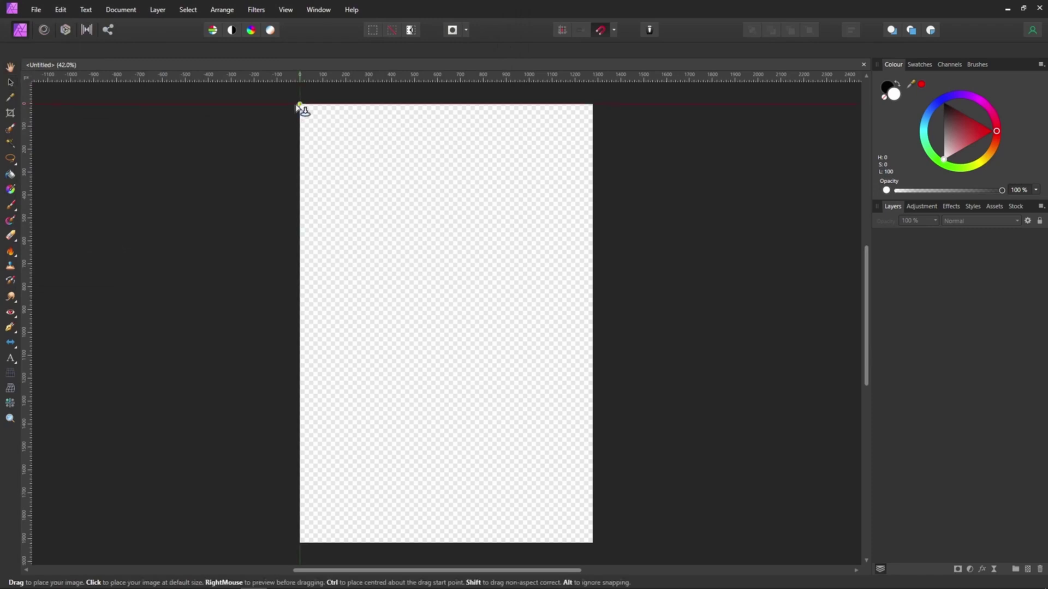
left_click_drag(299, 105, 572, 514)
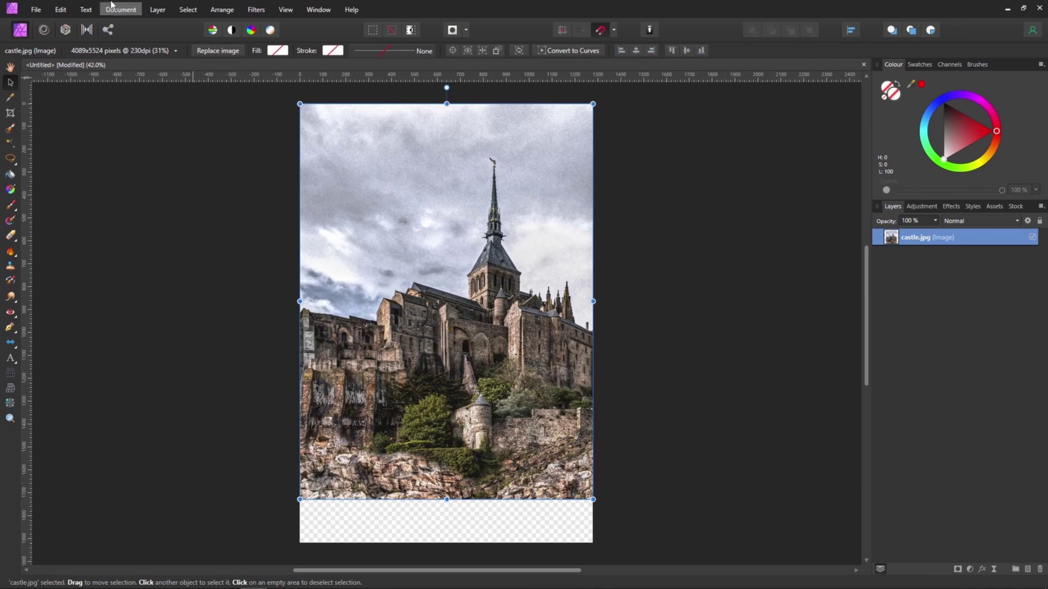
Clip the canvas to the castle photo, duplicate the layer, and rasterise the top copy.
left_click(130, 13)
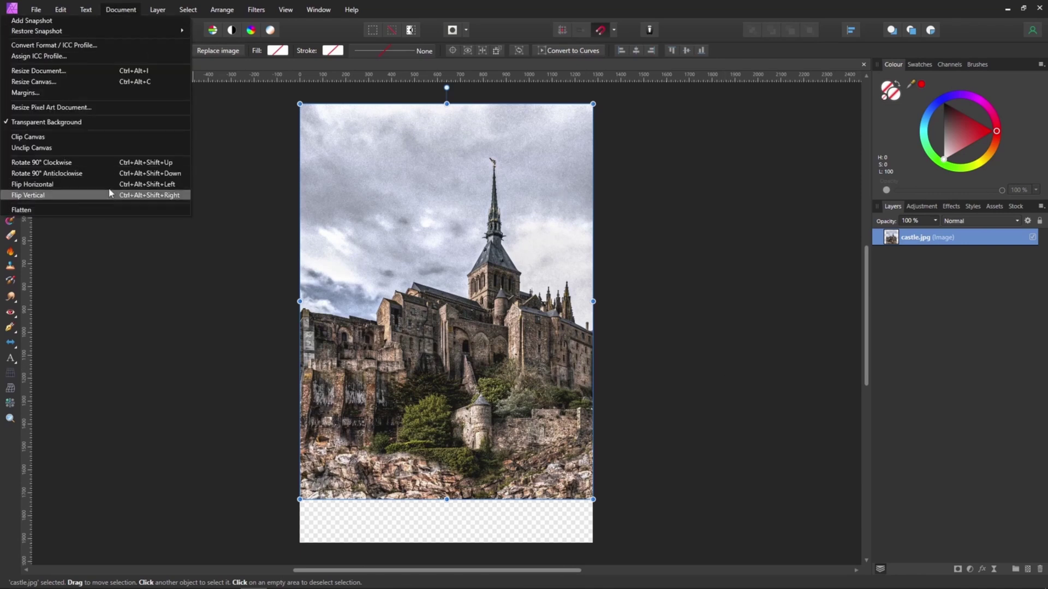
left_click(60, 138)
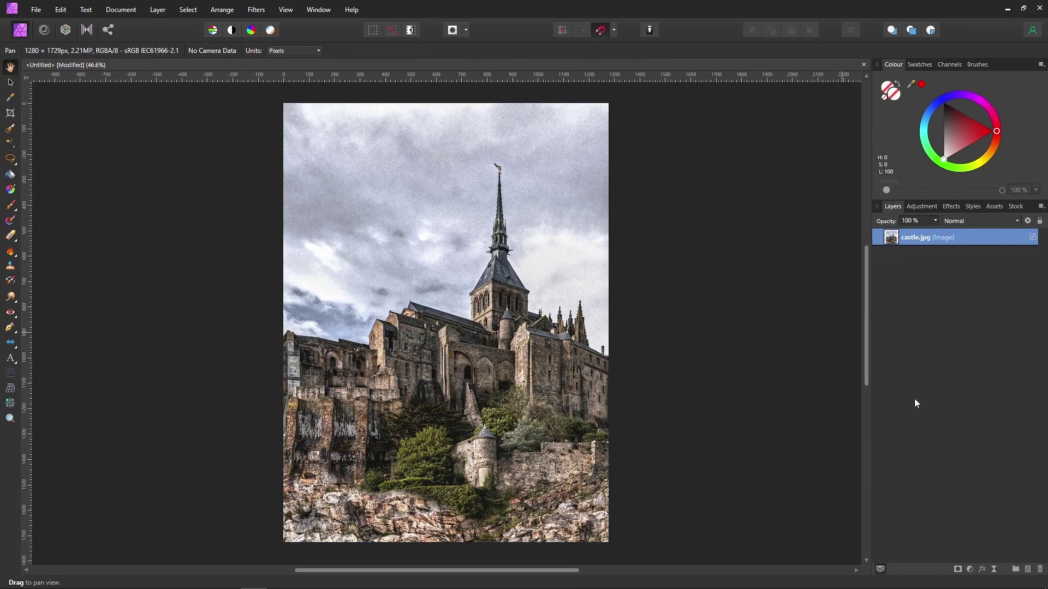
key("ctrl+j")
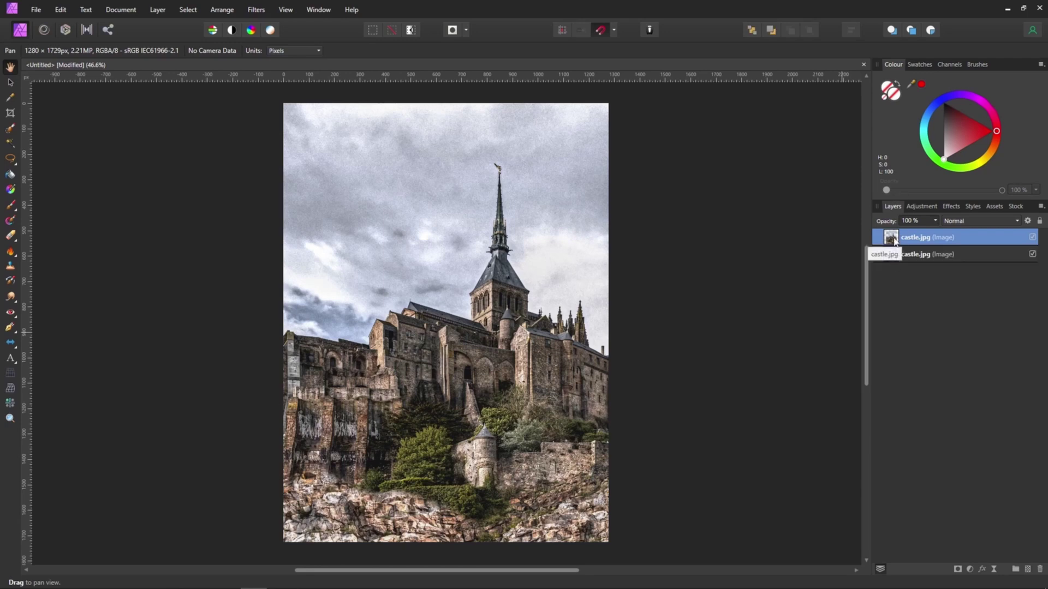
right_click(960, 236)
left_click(933, 441)
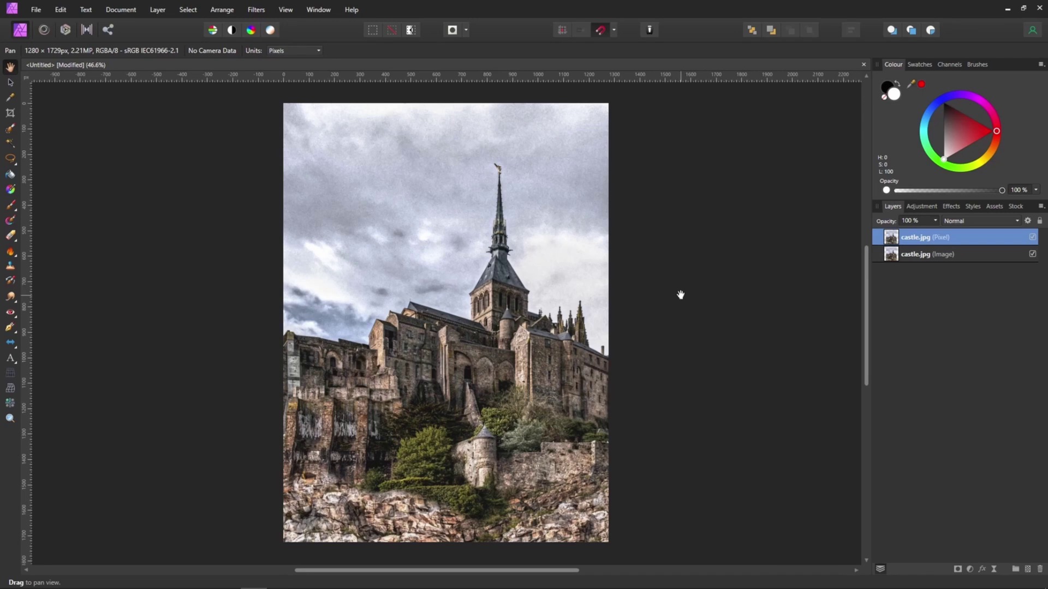
Invert the top castle copy and set its blend mode to Colour Dodge.
key("ctrl+i")
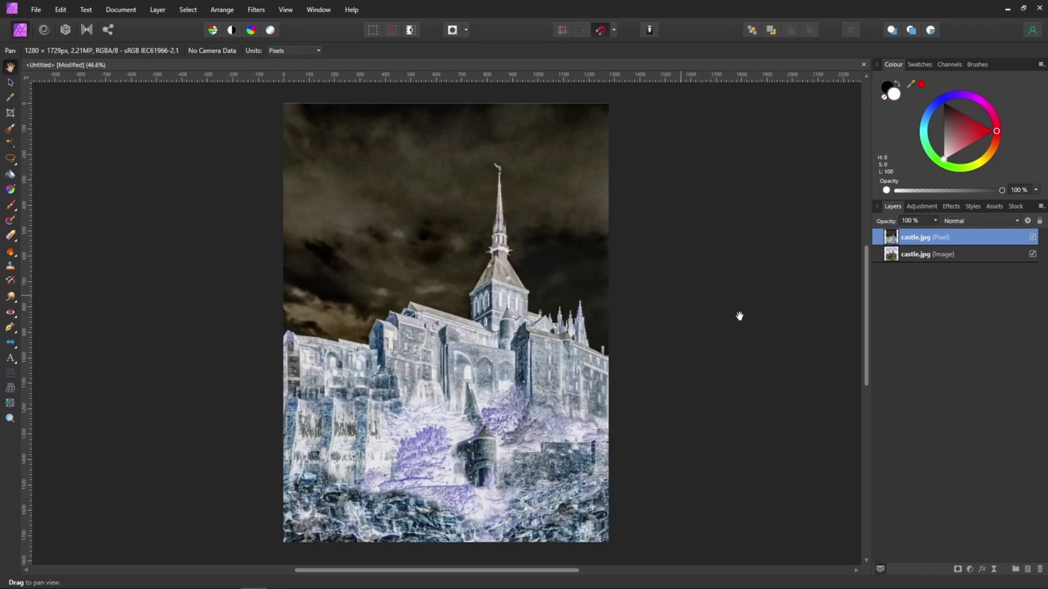
left_click(966, 222)
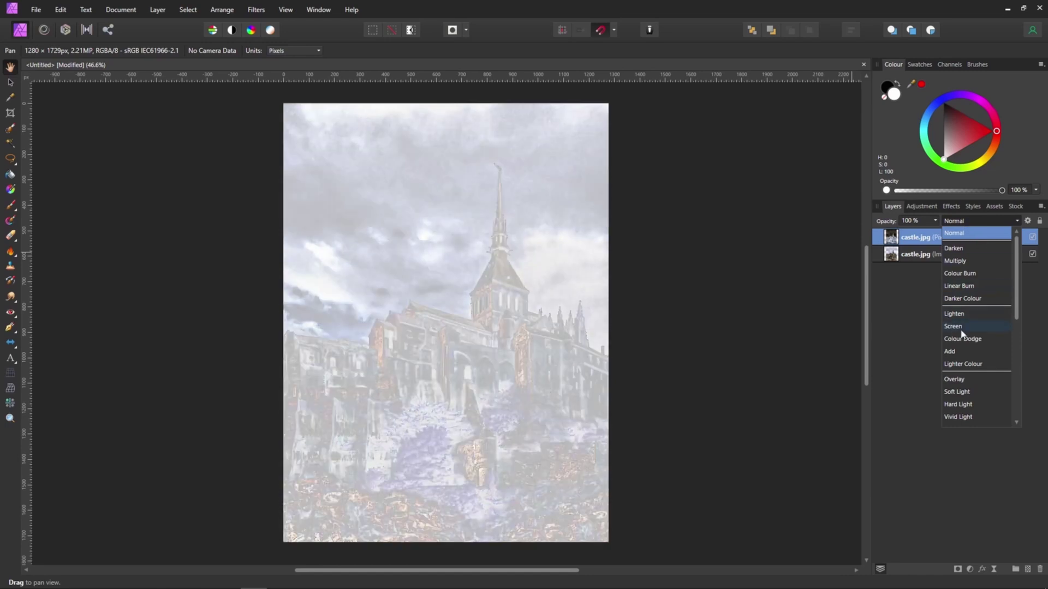
left_click(963, 339)
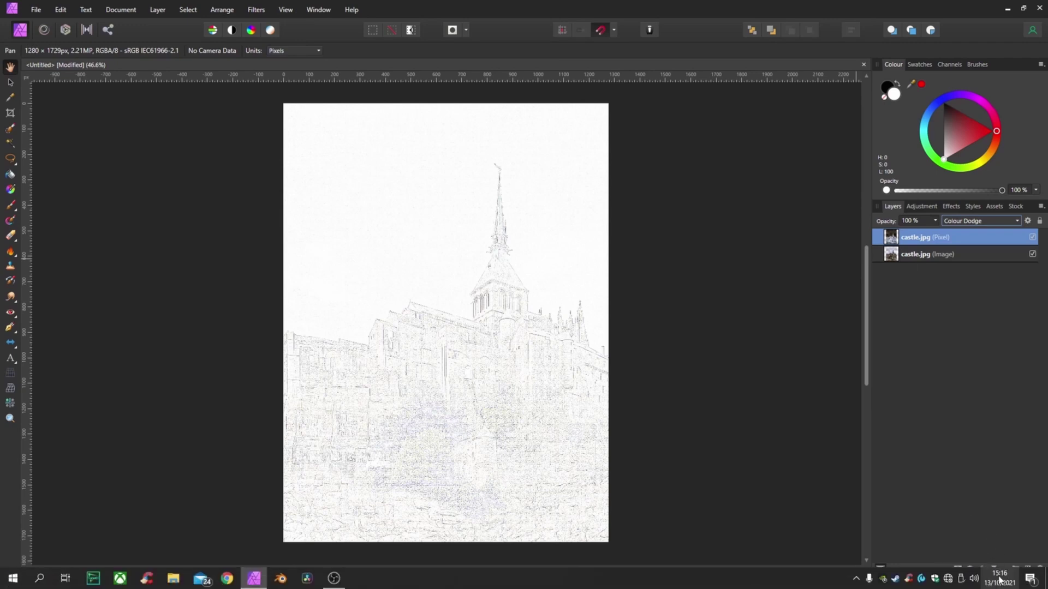
left_click(994, 569)
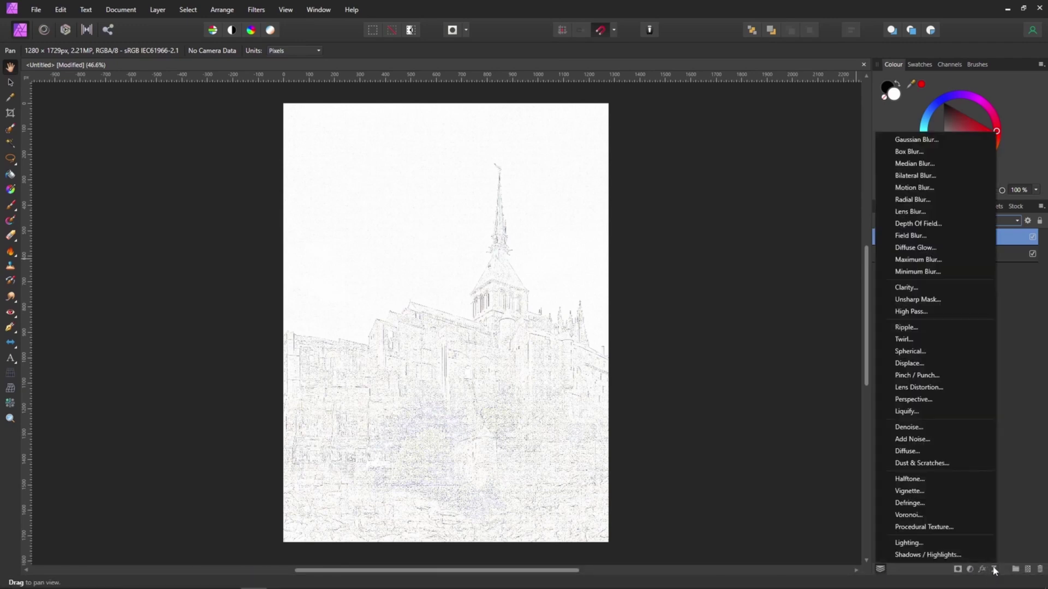
Apply a live Gaussian Blur with a 90 px radius to the Colour Dodge castle layer.
left_click(932, 143)
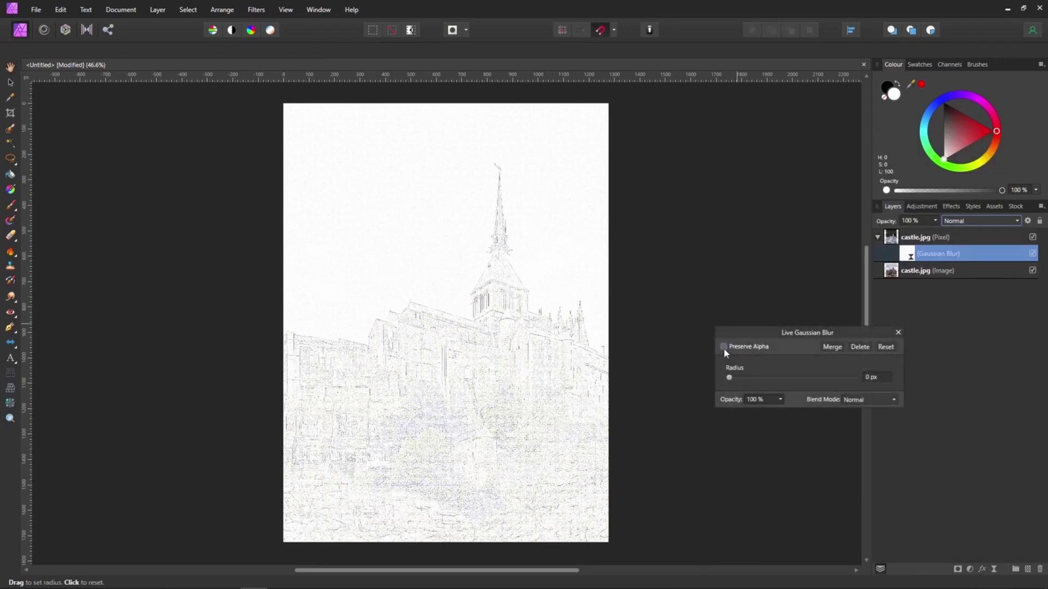
left_click_drag(755, 331, 695, 241)
left_click_drag(669, 292, 816, 295)
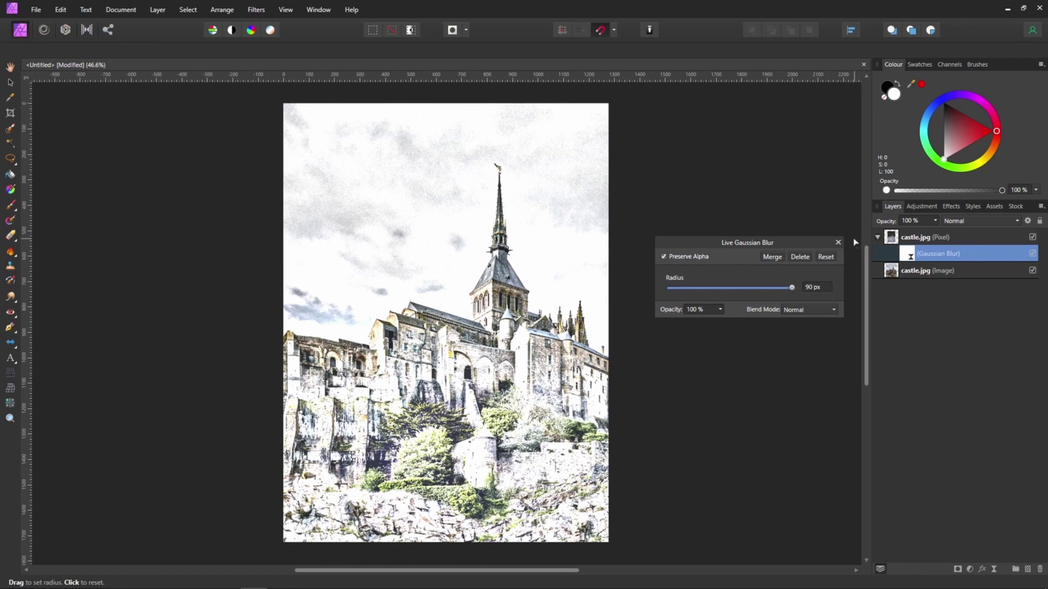
left_click(838, 242)
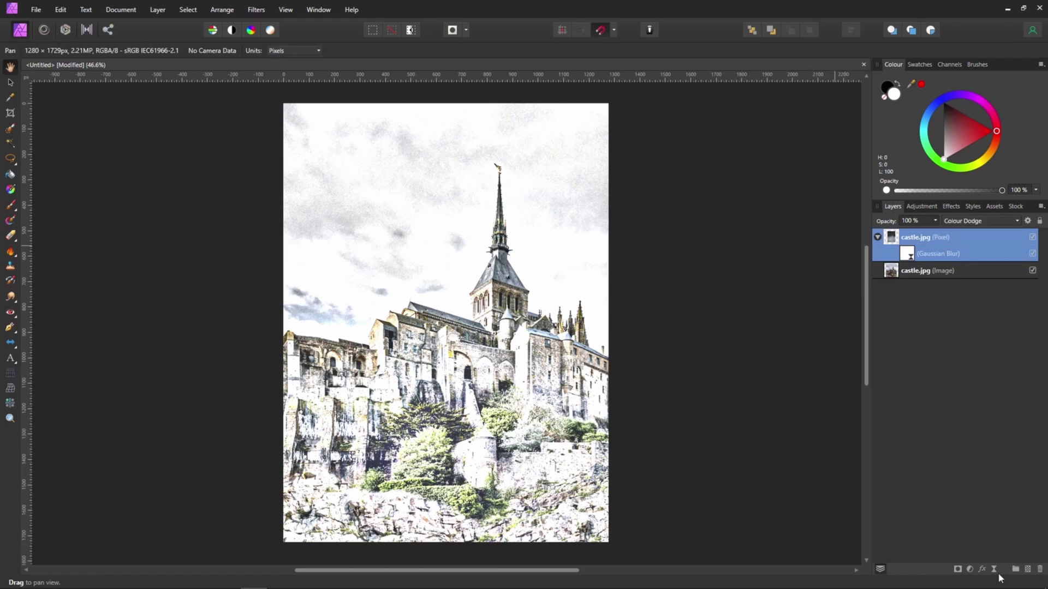
Add a Levels adjustment above the castle with gamma 2 and output black level 25%.
left_click(970, 570)
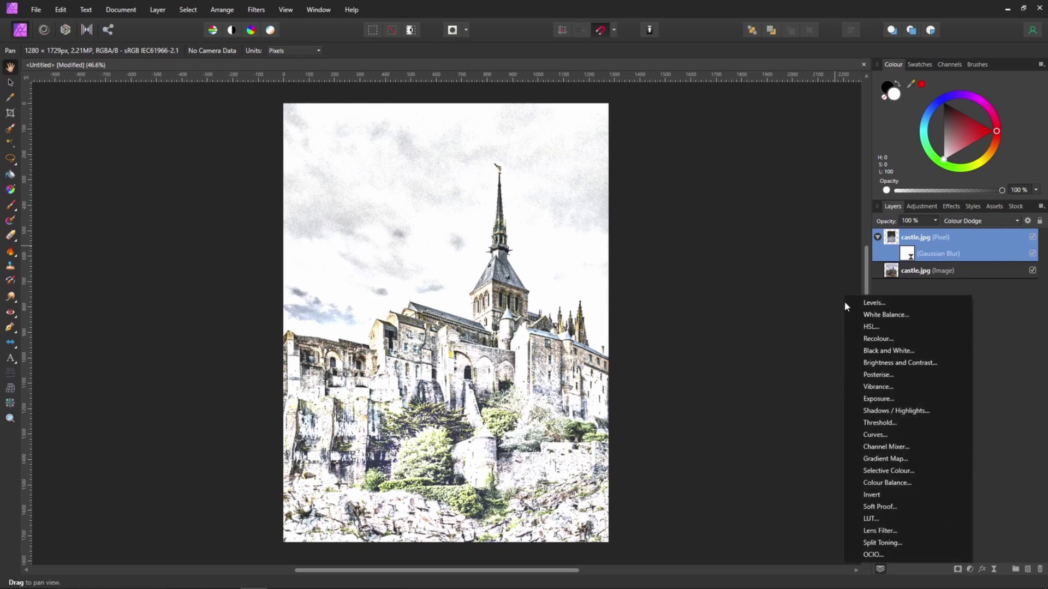
left_click(873, 303)
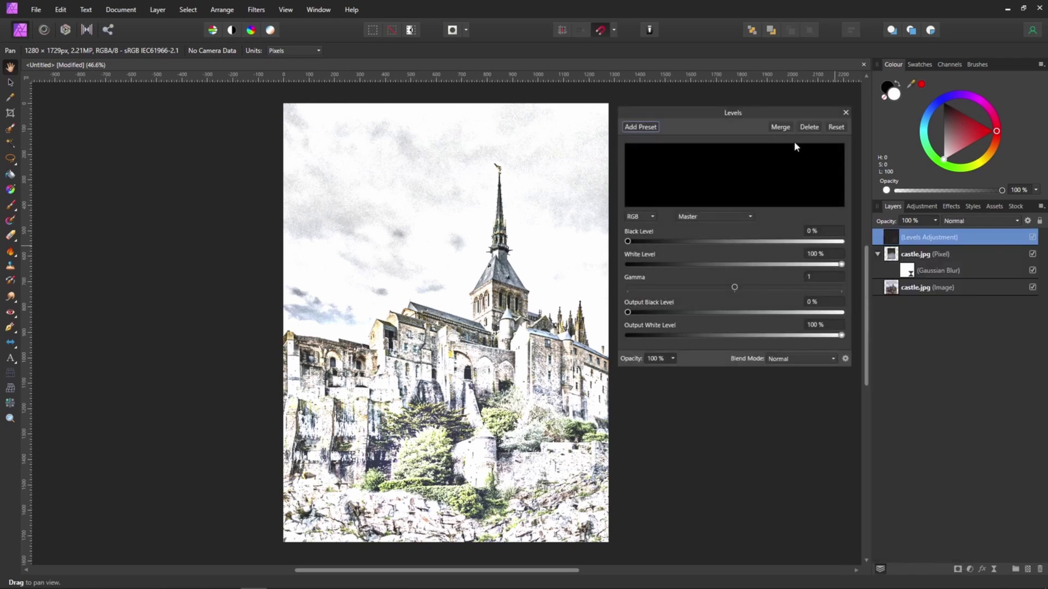
left_click_drag(777, 113, 781, 102)
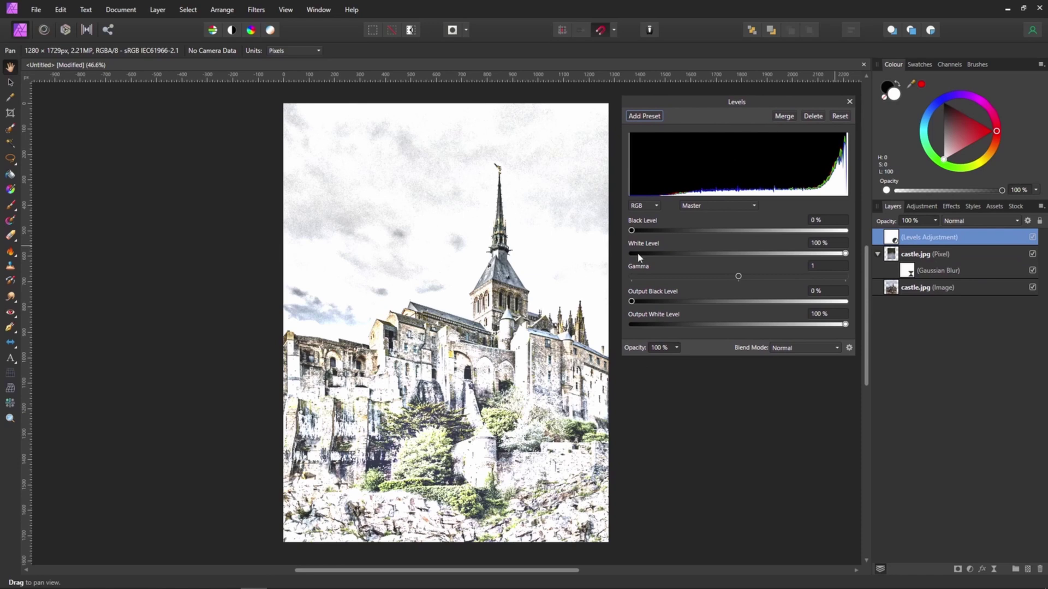
mouse_move(632, 233)
left_mouse_down()
mouse_move(676, 235)
mouse_move(624, 238)
left_mouse_up()
mouse_move(848, 257)
left_mouse_down()
mouse_move(809, 257)
mouse_move(851, 256)
mouse_move(833, 256)
left_mouse_up()
left_click_drag(740, 280, 849, 278)
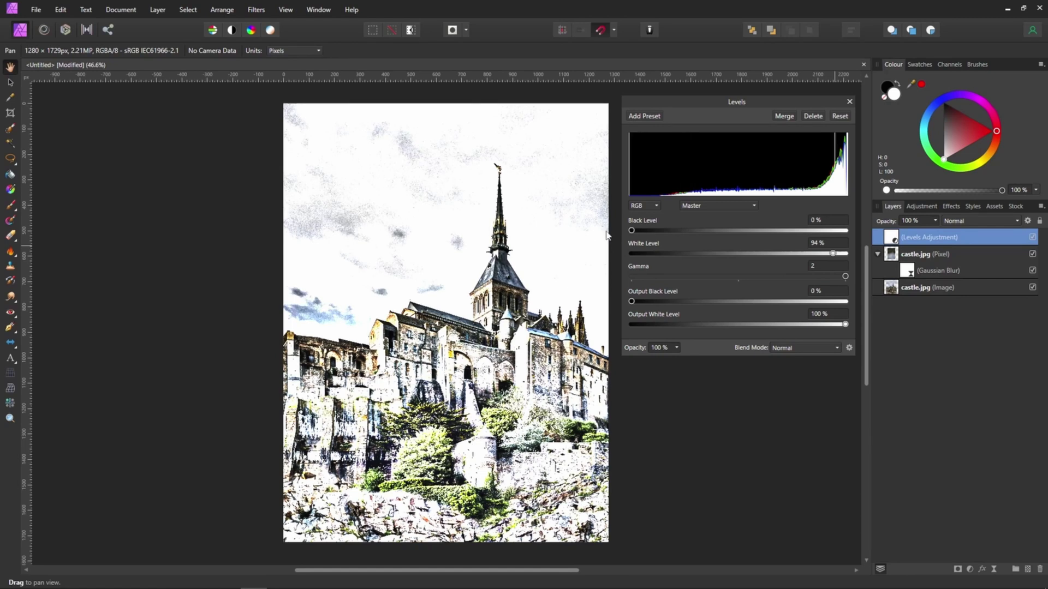
left_click_drag(834, 253, 852, 252)
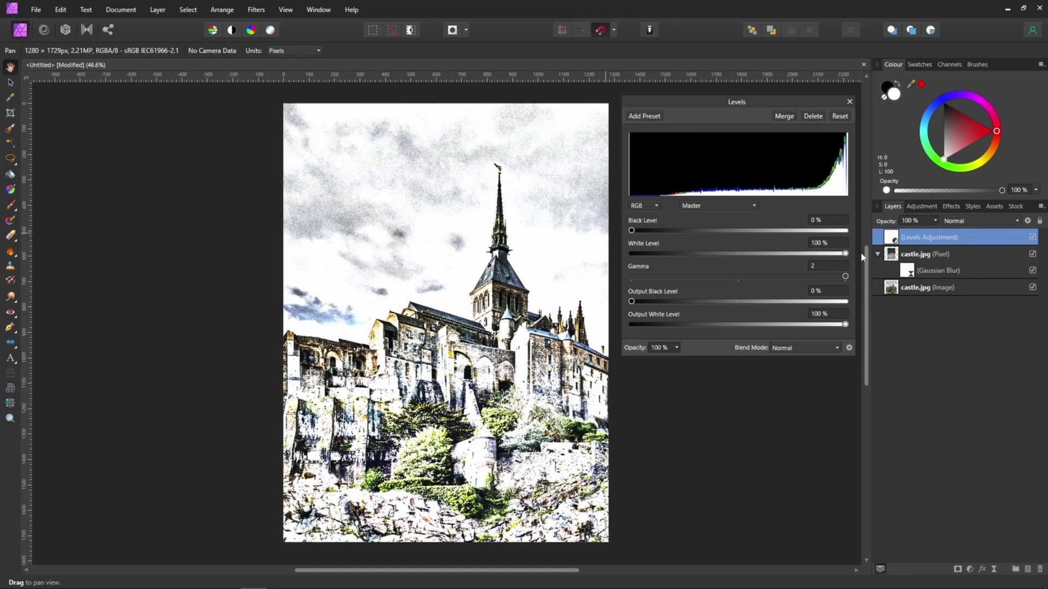
mouse_move(844, 323)
left_mouse_down()
mouse_move(830, 325)
mouse_move(846, 325)
left_mouse_up()
left_click_drag(631, 305, 674, 309)
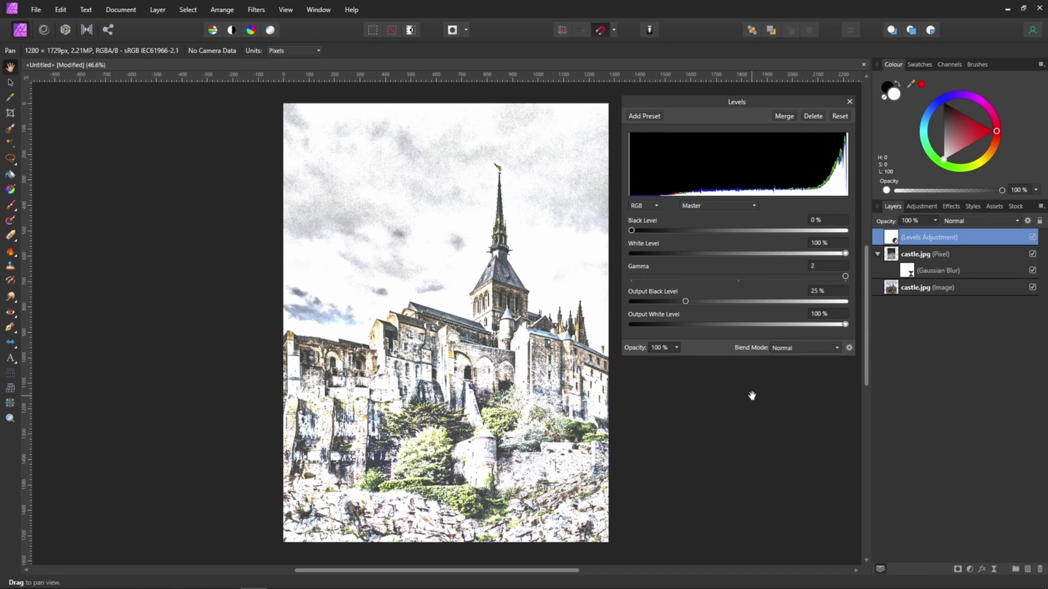
left_click(849, 103)
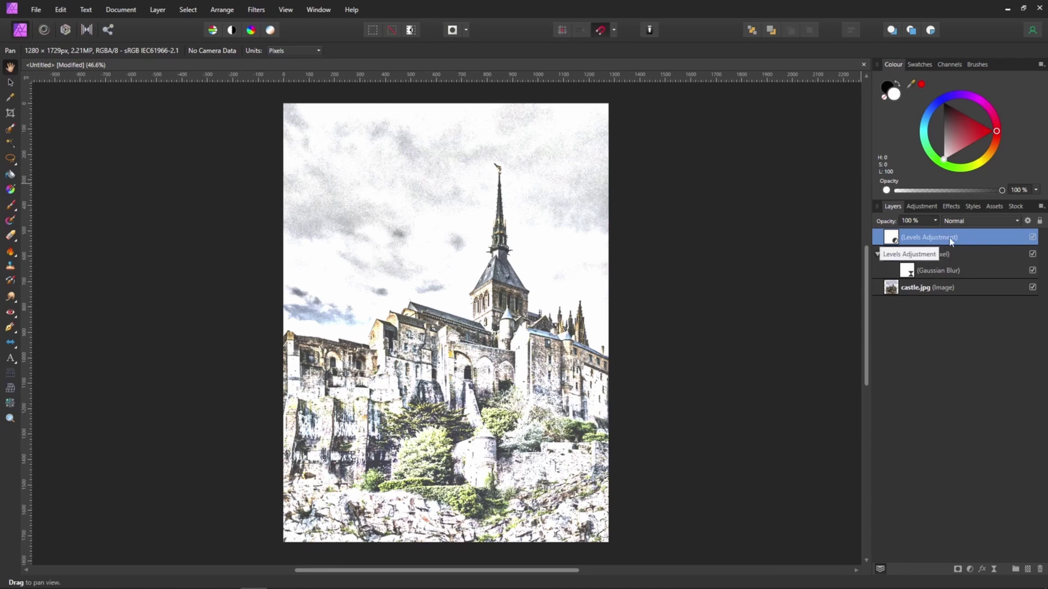
Merge visible layers into a new pixel layer, then add a mask and invert it to black.
right_click(974, 242)
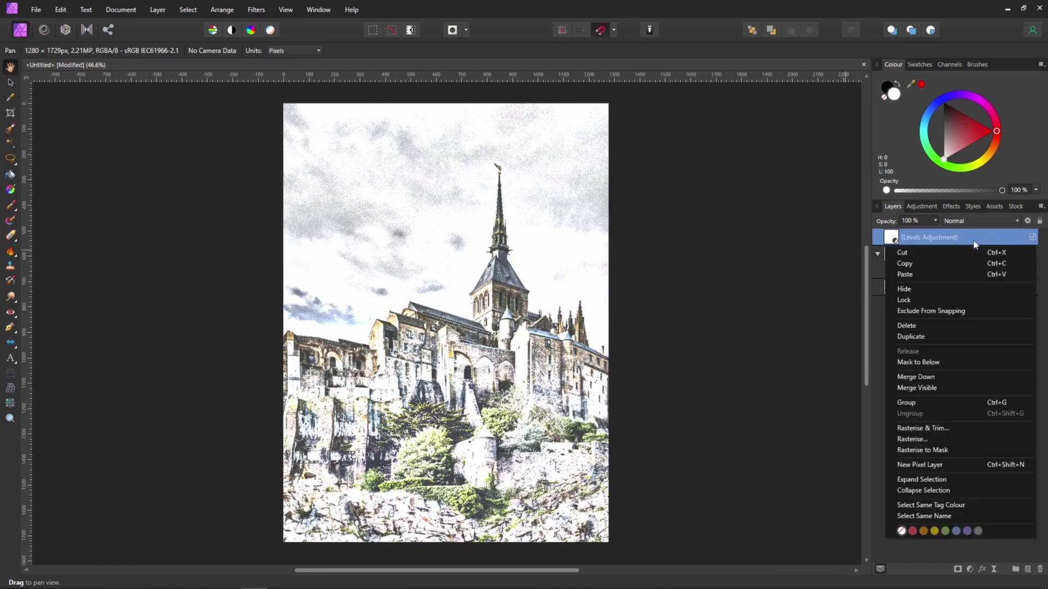
left_click(935, 388)
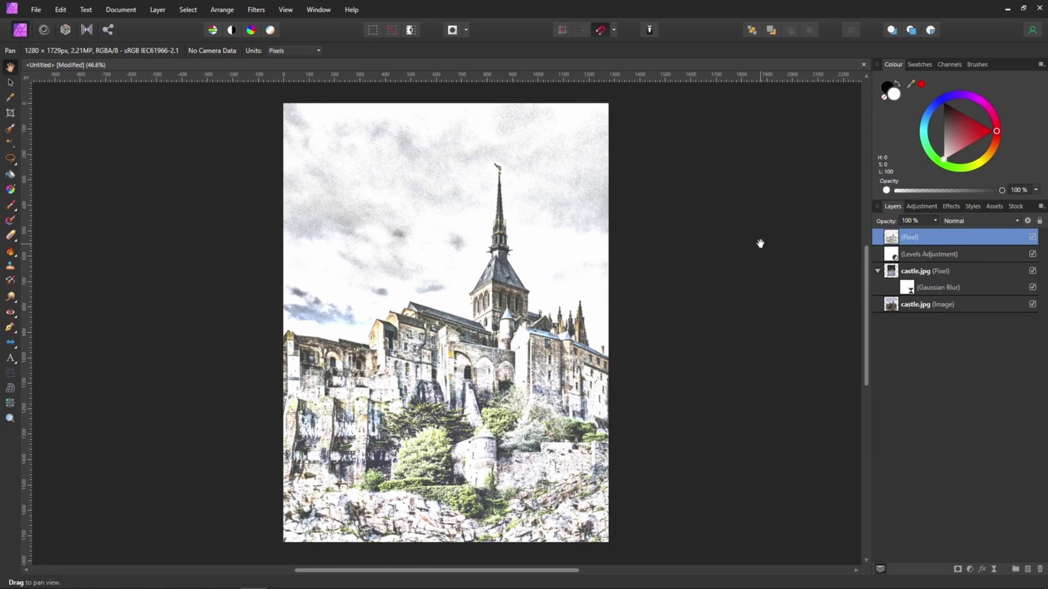
left_click(957, 569)
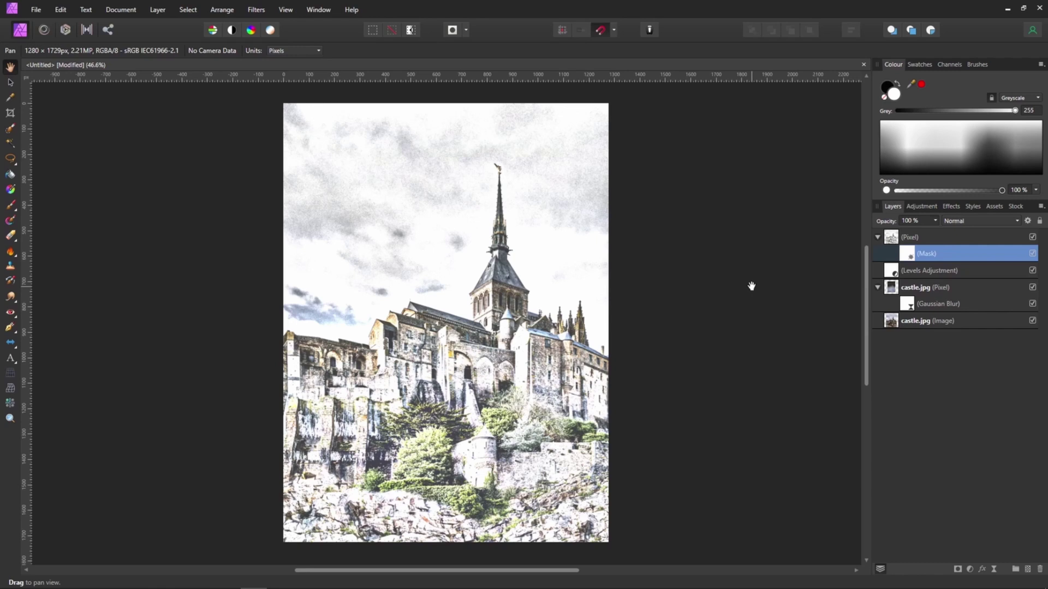
key("ctrl+i")
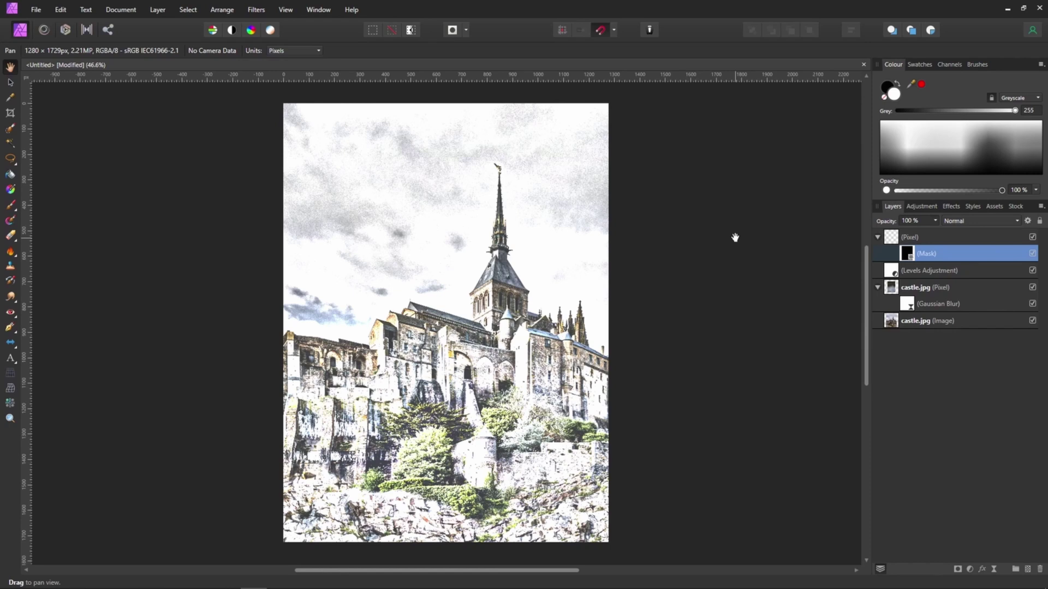
Add a white fill layer and move it below the masked Pixel layer.
left_click(121, 10)
left_click(54, 87)
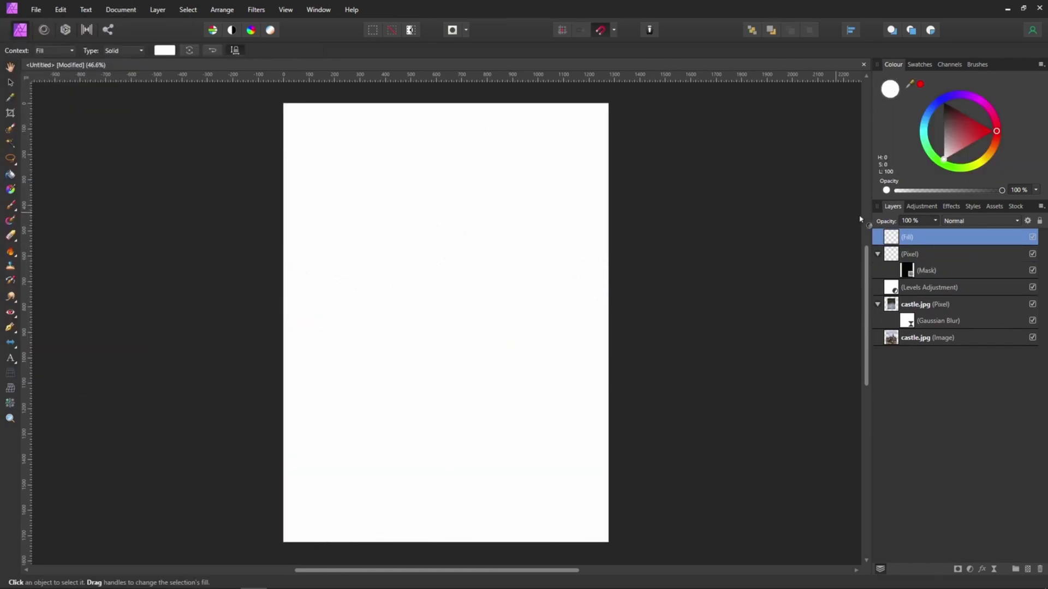
left_click_drag(892, 239, 892, 283)
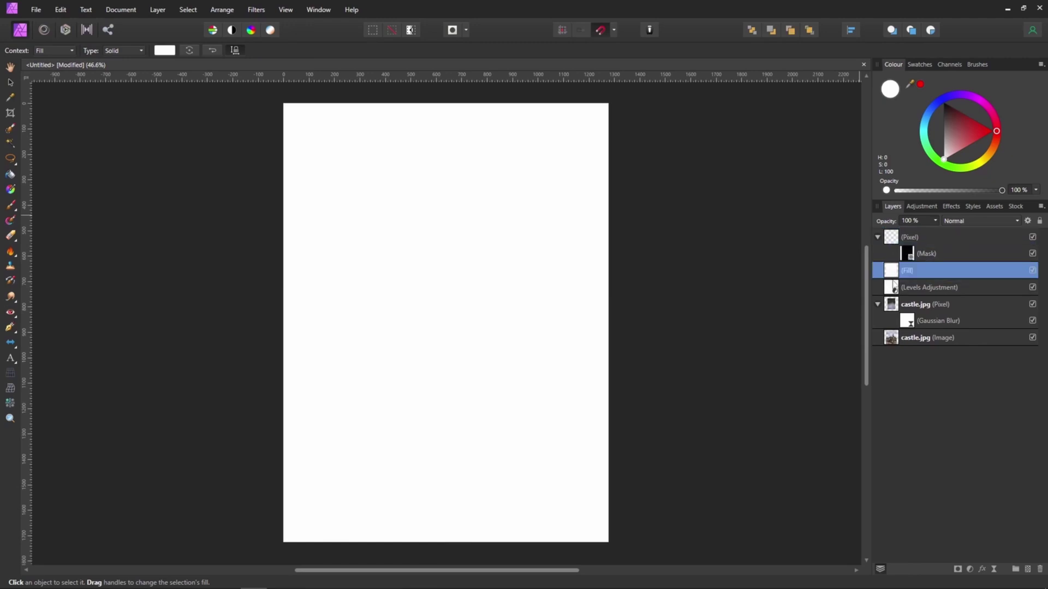
Target the Pixel layer's mask and choose the 512 px soft round Basic paint brush.
left_click(902, 238)
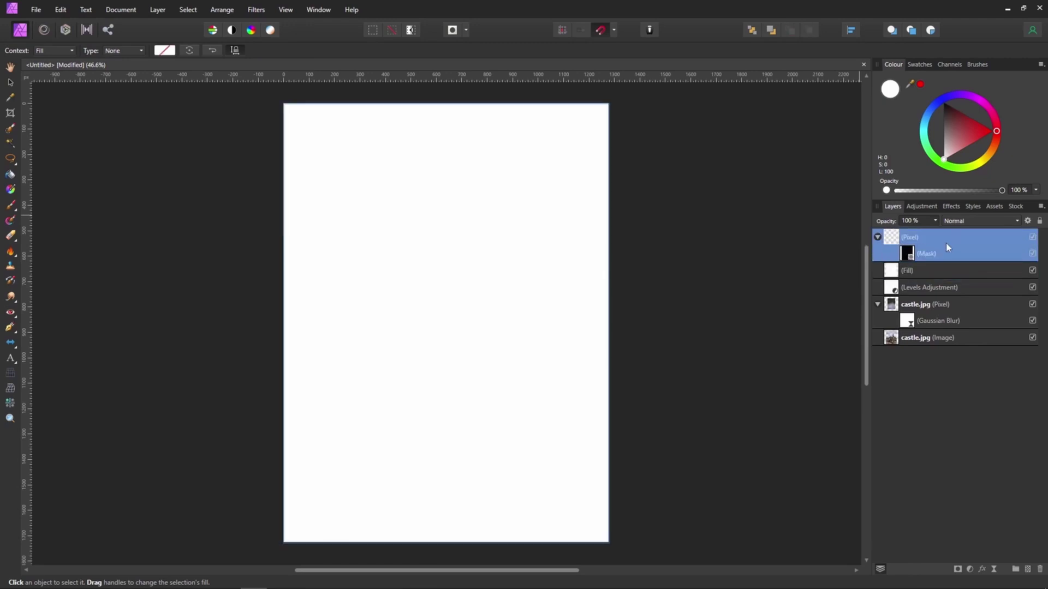
left_click(908, 255)
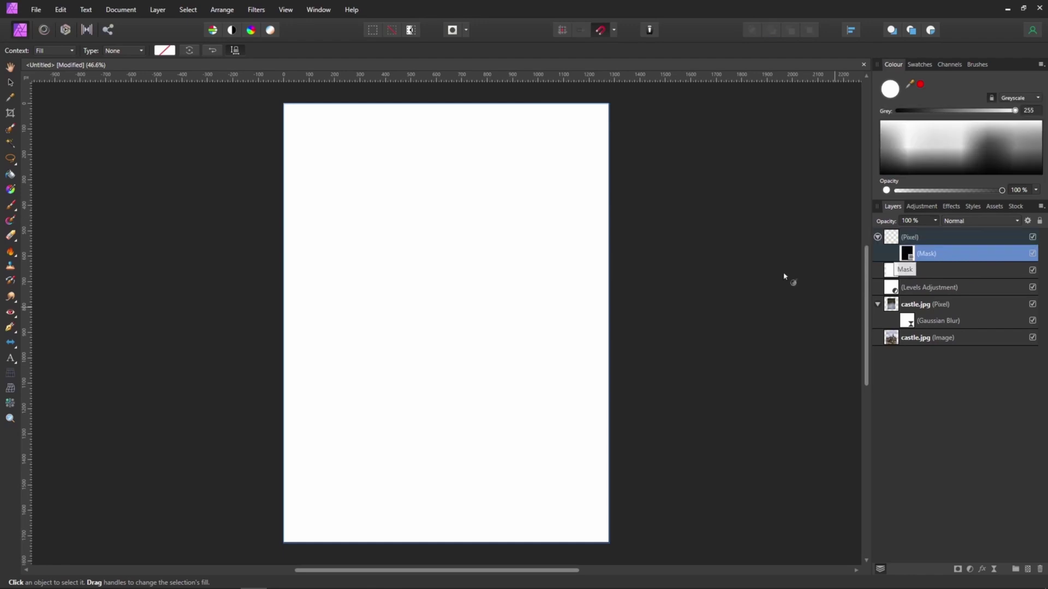
left_click(12, 204)
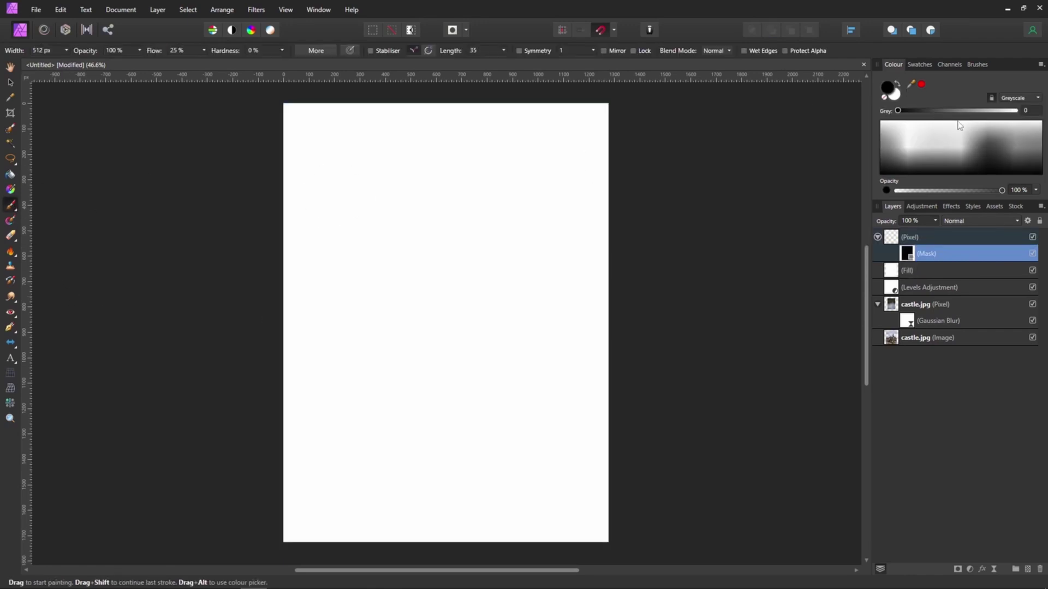
left_click(977, 65)
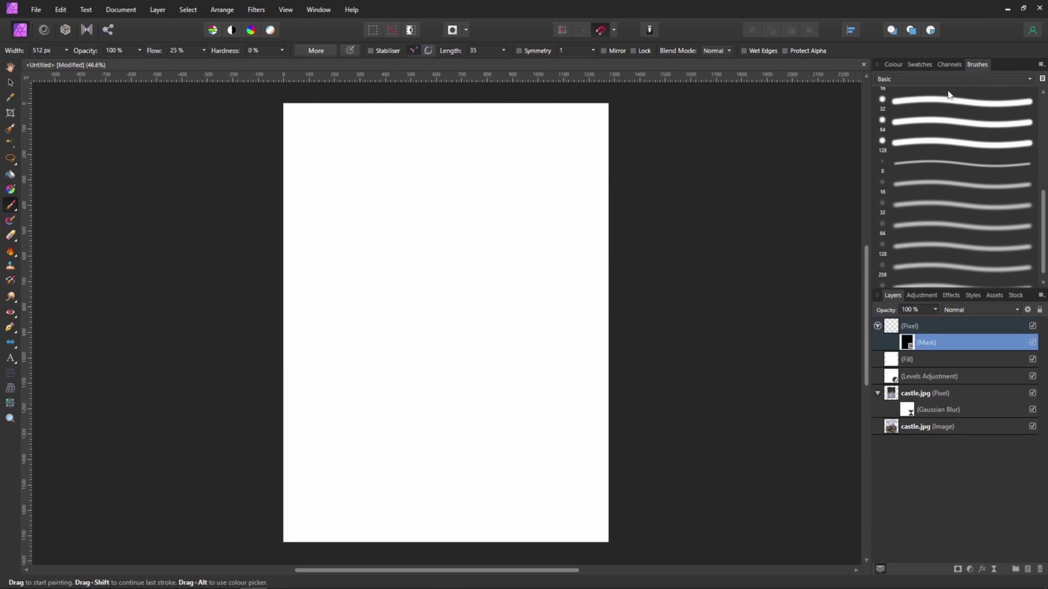
left_click(922, 83)
scroll(889, 109, "up", 1)
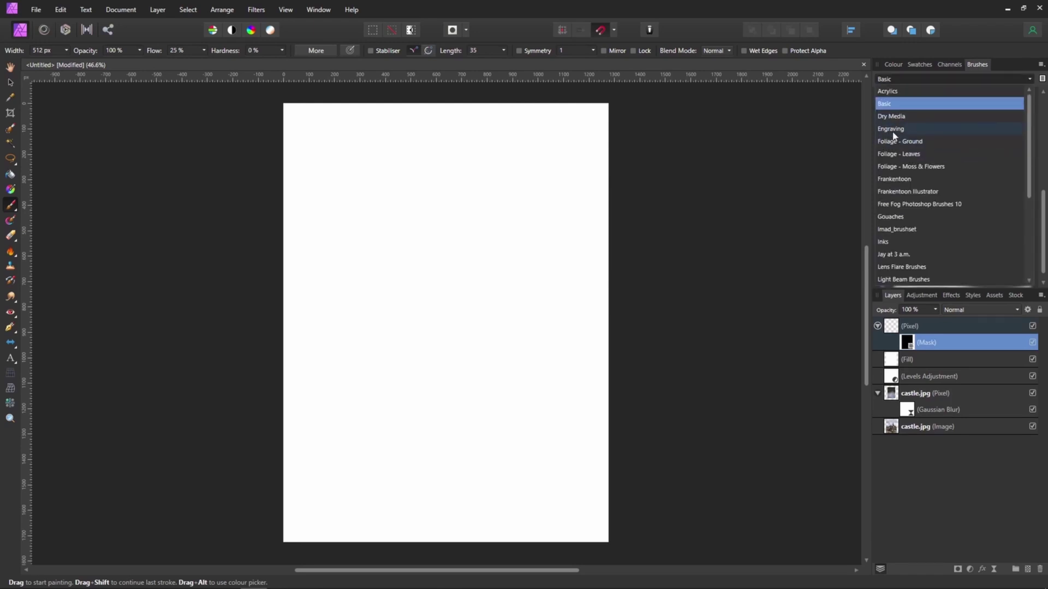
left_click(891, 105)
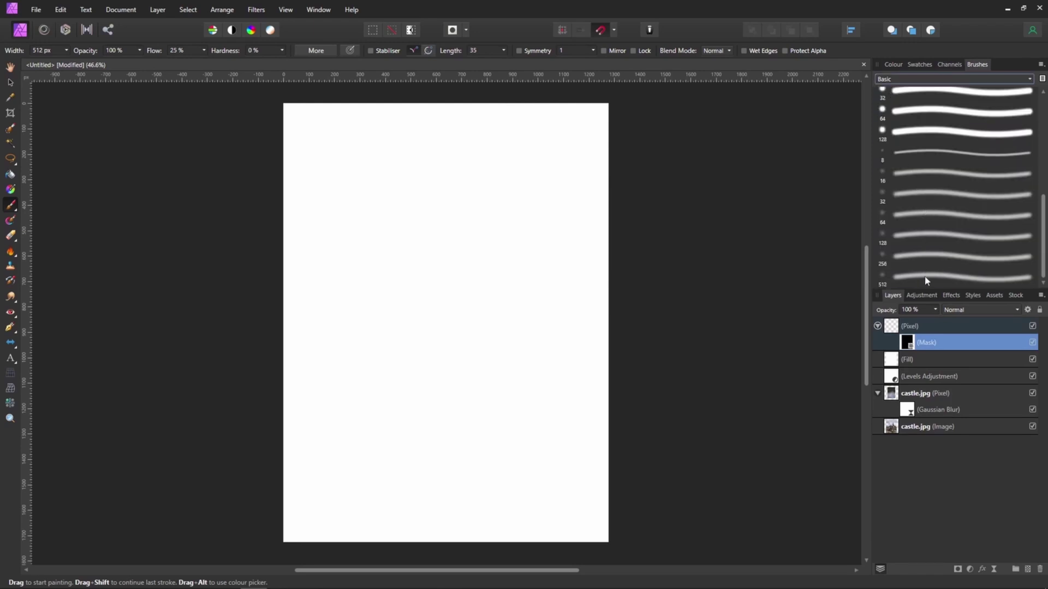
left_click(925, 279)
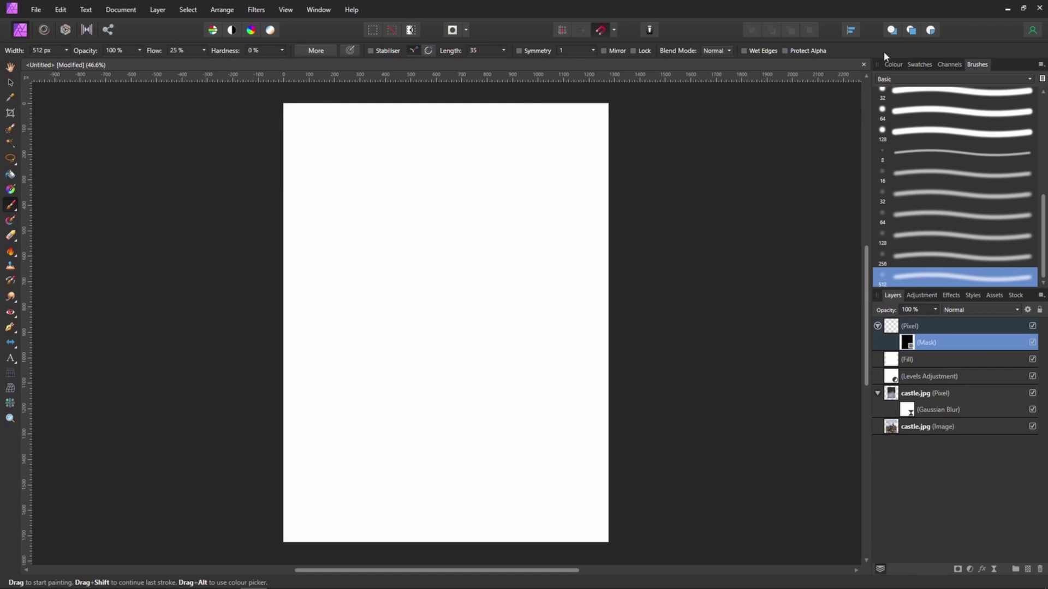
left_click(889, 65)
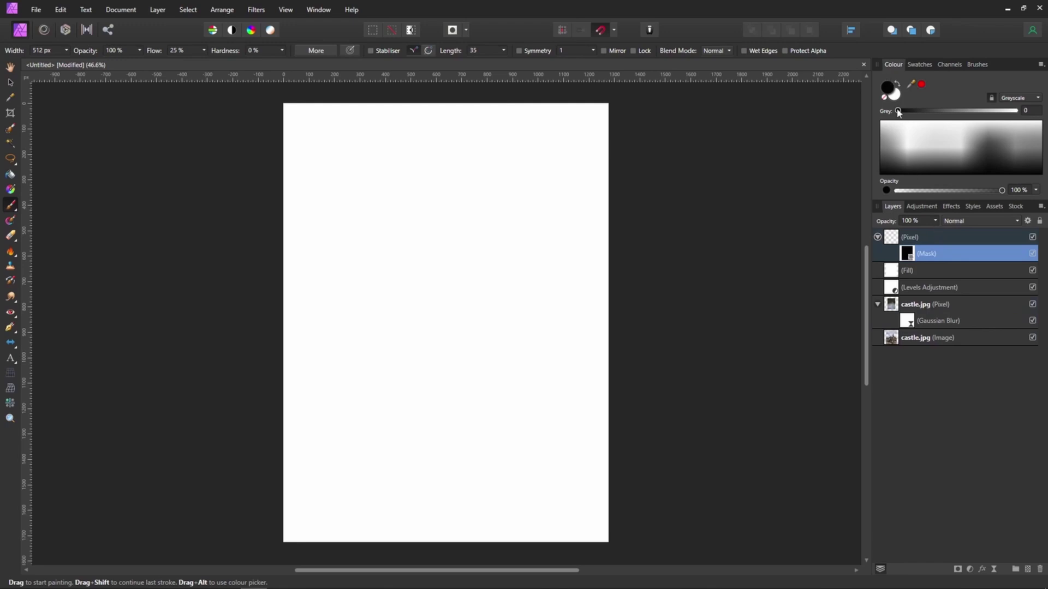
Paint white on the mask to reveal the castle with soft, faded vignette edges.
key("x")
left_click_drag(499, 257, 484, 269)
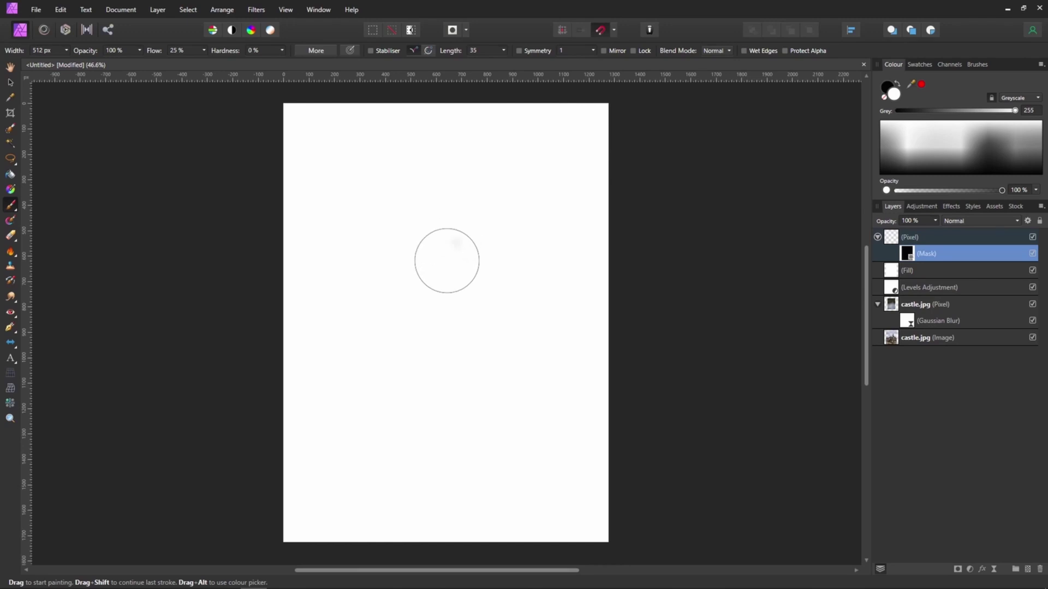
mouse_move(446, 260)
left_mouse_down()
mouse_move(479, 268)
mouse_move(535, 183)
mouse_move(529, 174)
mouse_move(422, 189)
mouse_move(355, 167)
mouse_move(357, 235)
mouse_move(342, 226)
mouse_move(353, 355)
mouse_move(343, 431)
mouse_move(377, 432)
mouse_move(352, 474)
mouse_move(484, 463)
mouse_move(515, 435)
mouse_move(521, 447)
mouse_move(504, 459)
mouse_move(532, 457)
mouse_move(529, 365)
mouse_move(545, 335)
mouse_move(546, 285)
mouse_move(532, 214)
mouse_move(476, 258)
mouse_move(492, 186)
mouse_move(457, 384)
mouse_move(451, 361)
mouse_move(420, 354)
mouse_move(401, 310)
mouse_move(407, 337)
mouse_move(473, 264)
mouse_move(446, 333)
mouse_move(503, 294)
mouse_move(531, 304)
mouse_move(541, 286)
mouse_move(500, 402)
mouse_move(465, 416)
mouse_move(410, 383)
mouse_move(375, 382)
mouse_move(442, 433)
mouse_move(421, 455)
mouse_move(409, 423)
mouse_move(437, 467)
mouse_move(512, 387)
mouse_move(519, 248)
mouse_move(375, 204)
mouse_move(334, 316)
mouse_move(338, 423)
mouse_move(419, 476)
mouse_move(475, 480)
mouse_move(537, 437)
mouse_move(535, 284)
mouse_move(500, 224)
mouse_move(526, 182)
mouse_move(463, 237)
mouse_move(420, 376)
mouse_move(385, 390)
mouse_move(363, 381)
mouse_move(344, 396)
mouse_move(479, 434)
mouse_move(470, 452)
mouse_move(549, 306)
mouse_move(532, 196)
mouse_move(432, 164)
mouse_move(316, 286)
mouse_move(344, 293)
mouse_move(377, 458)
mouse_move(418, 483)
mouse_move(485, 485)
mouse_move(494, 339)
mouse_move(435, 340)
left_mouse_up()
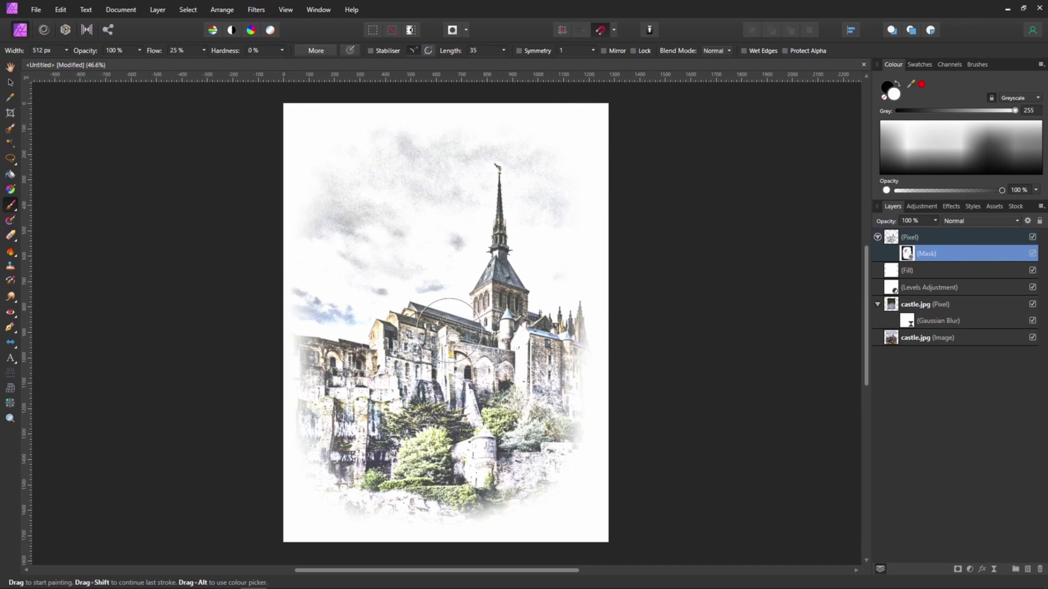
left_click(9, 83)
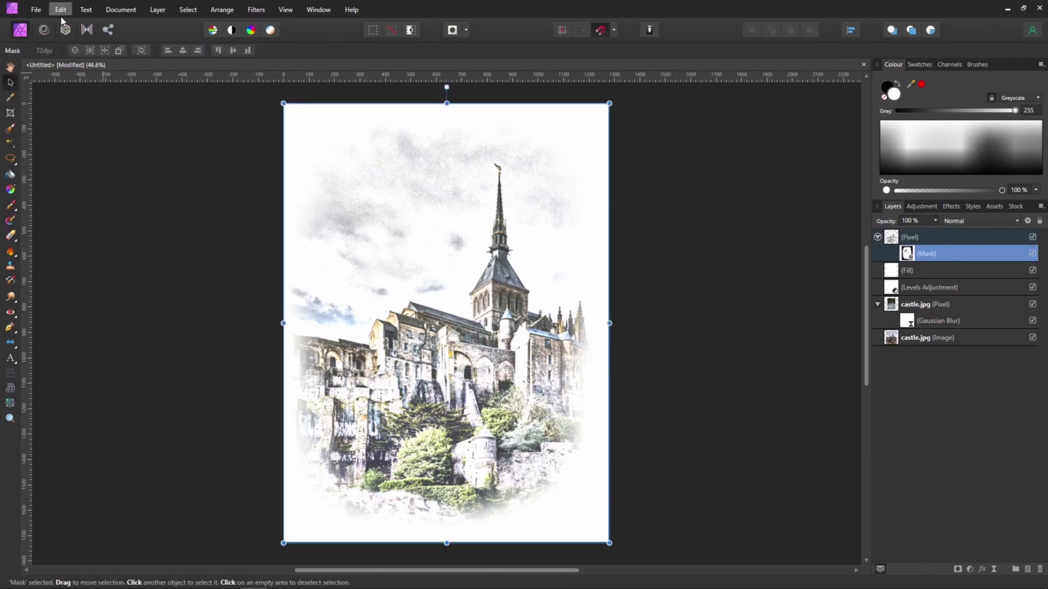
Place paper text.jpg and stretch it to cover the whole page.
left_click(36, 9)
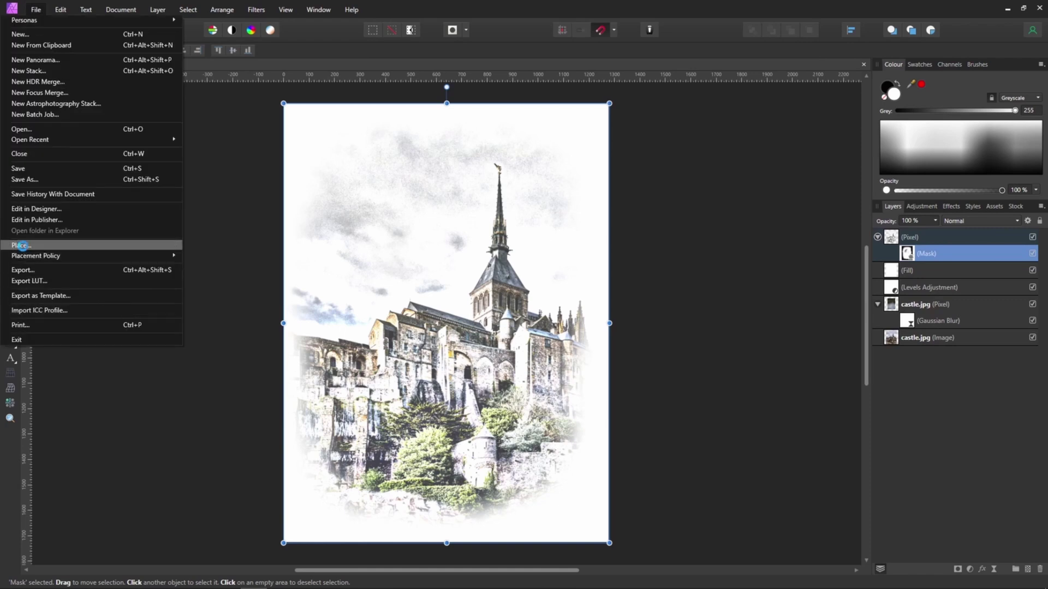
left_click(20, 246)
double_click(208, 106)
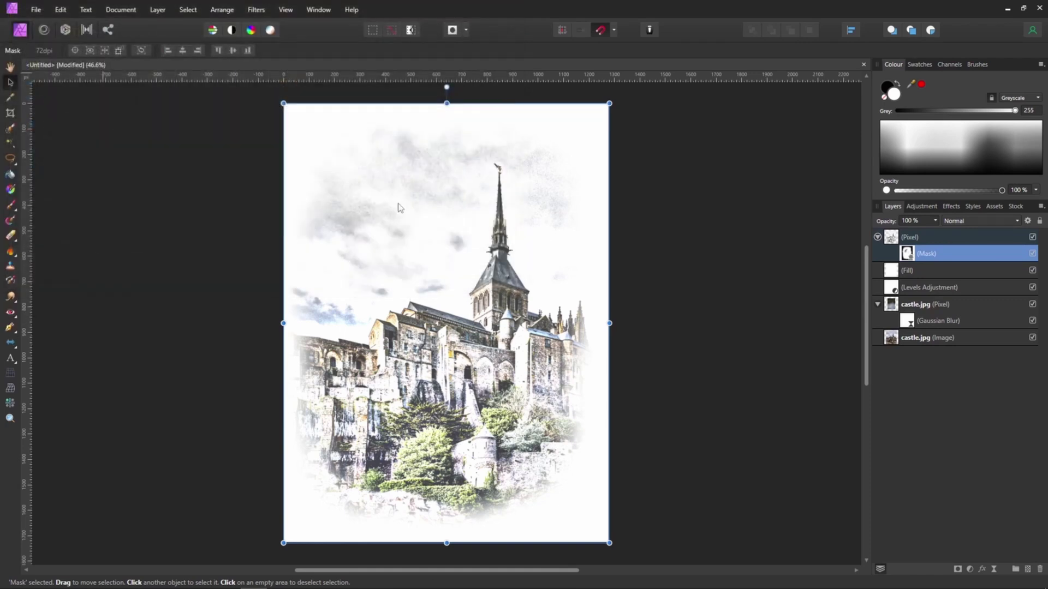
left_click_drag(288, 106, 632, 506)
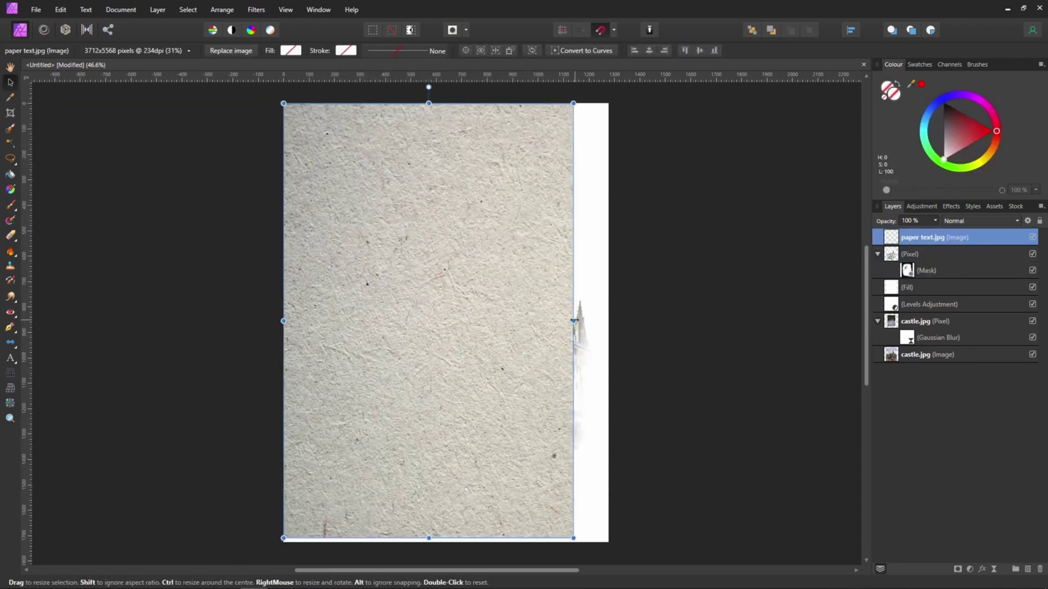
left_click_drag(573, 321, 605, 316)
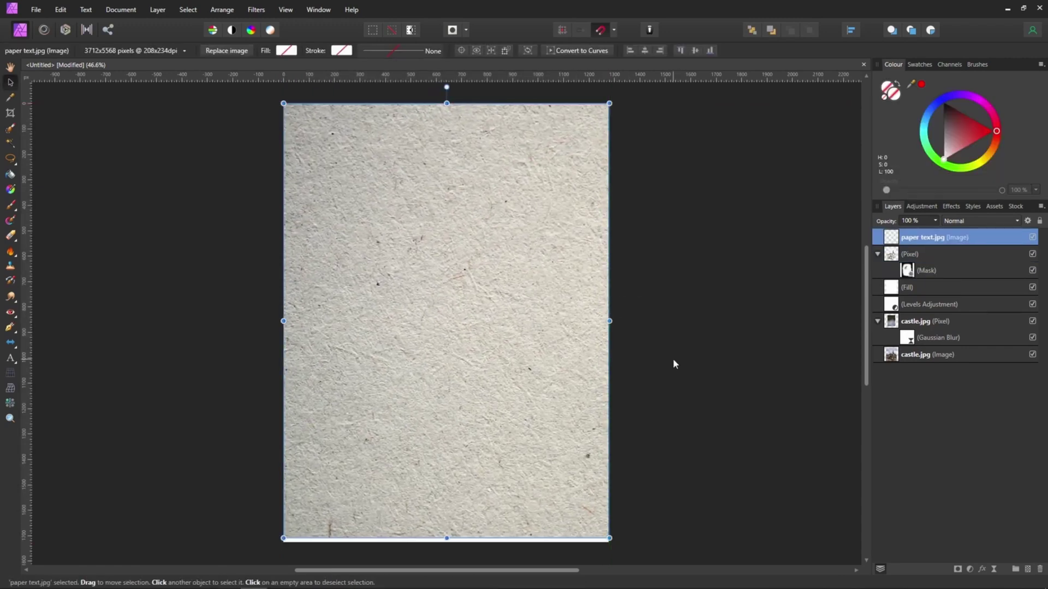
Blend the paper texture with Multiply at 40% opacity, then deselect it.
left_click(968, 219)
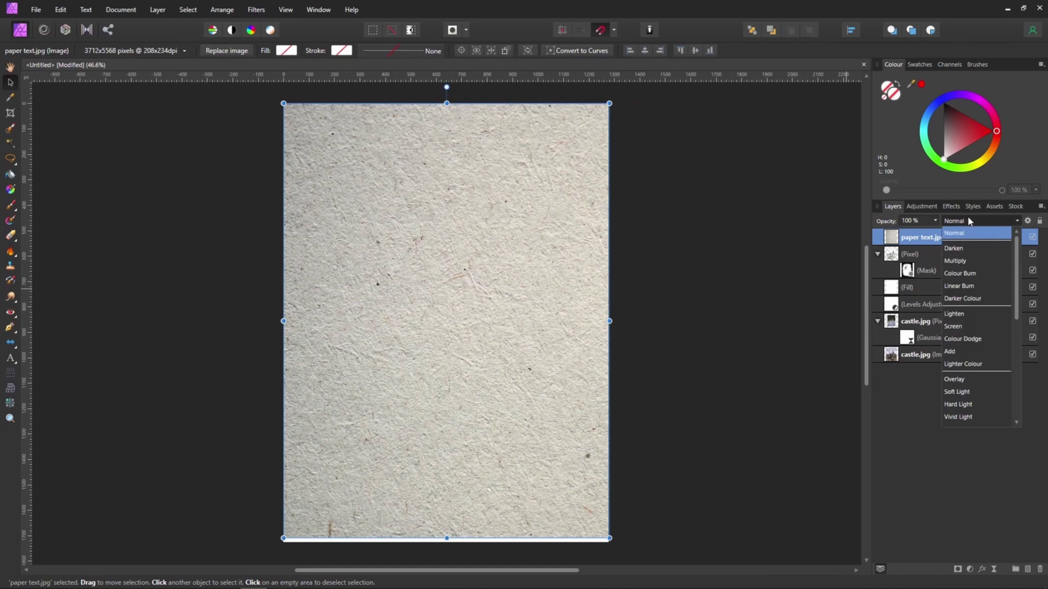
left_click(967, 259)
left_click(935, 220)
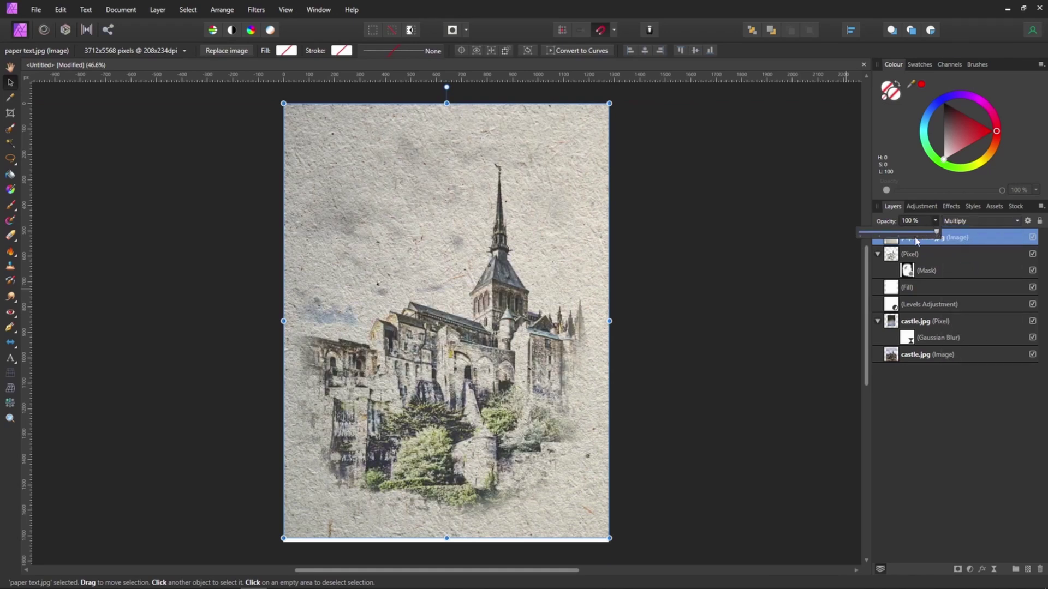
left_click_drag(936, 233, 894, 244)
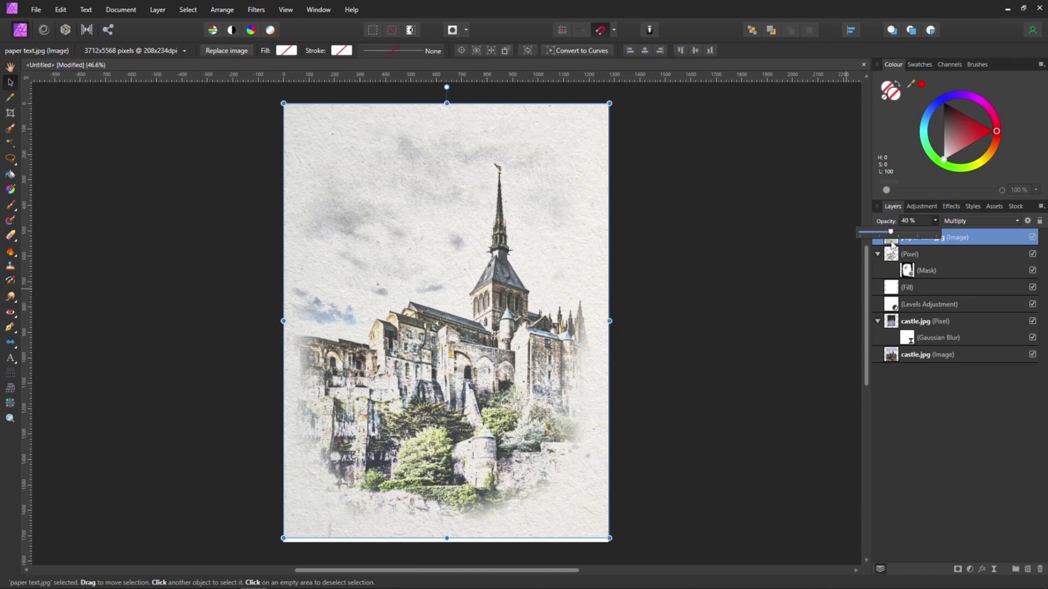
left_click(737, 269)
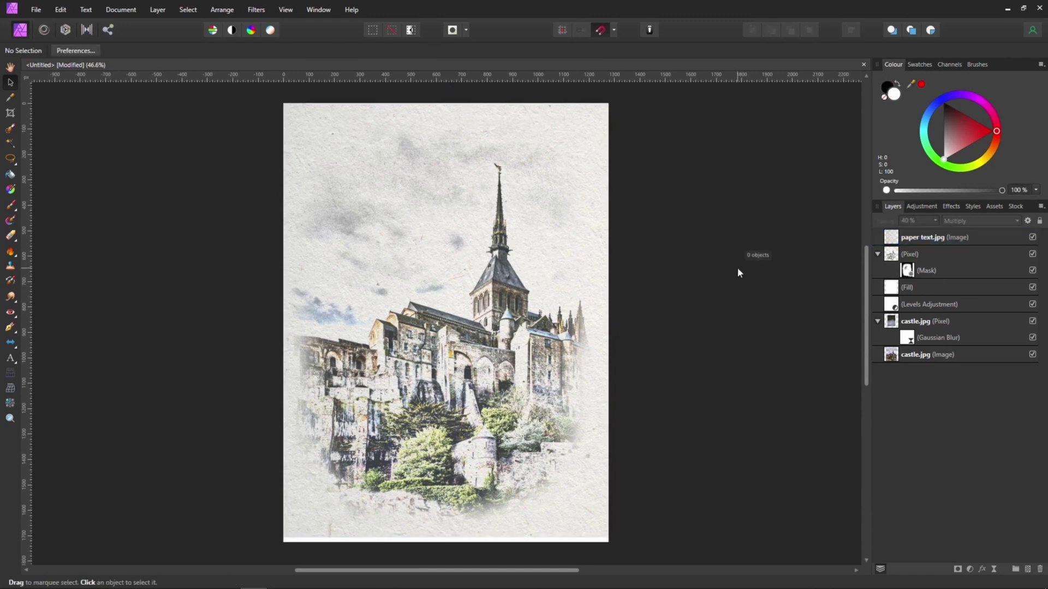
Hide the interface, zoom to 100%, and scroll down over the castle sketch's paper grain.
key("Tab")
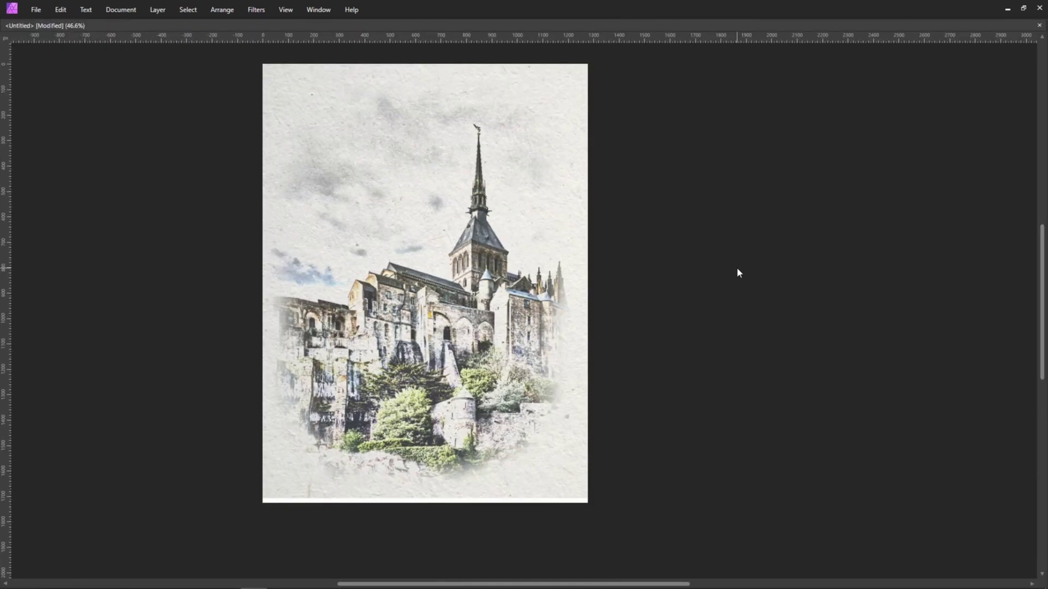
key("ctrl+0")
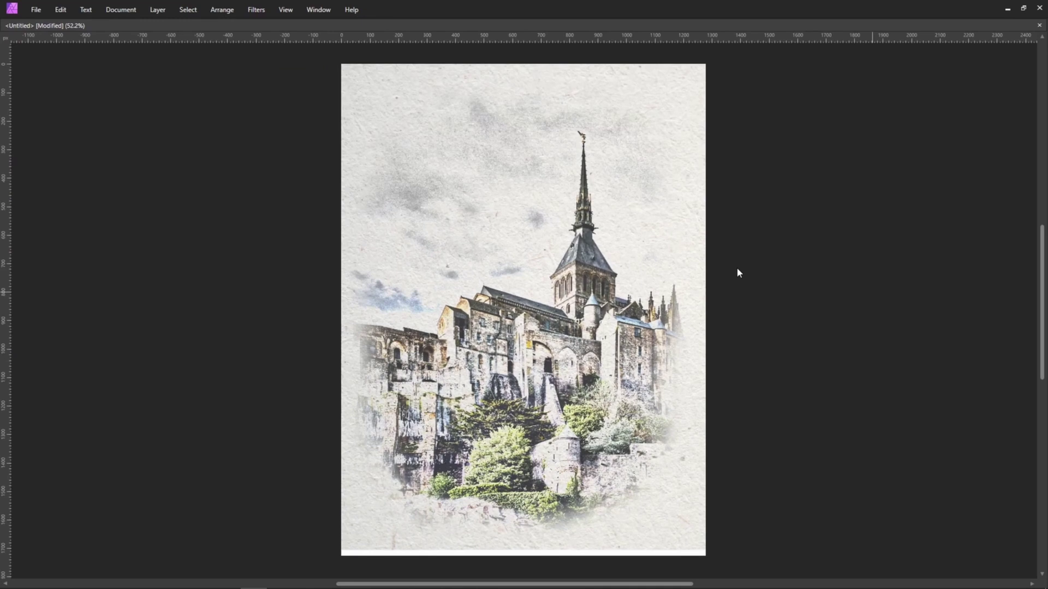
key("ctrl+plus")
key("ctrl+plus")
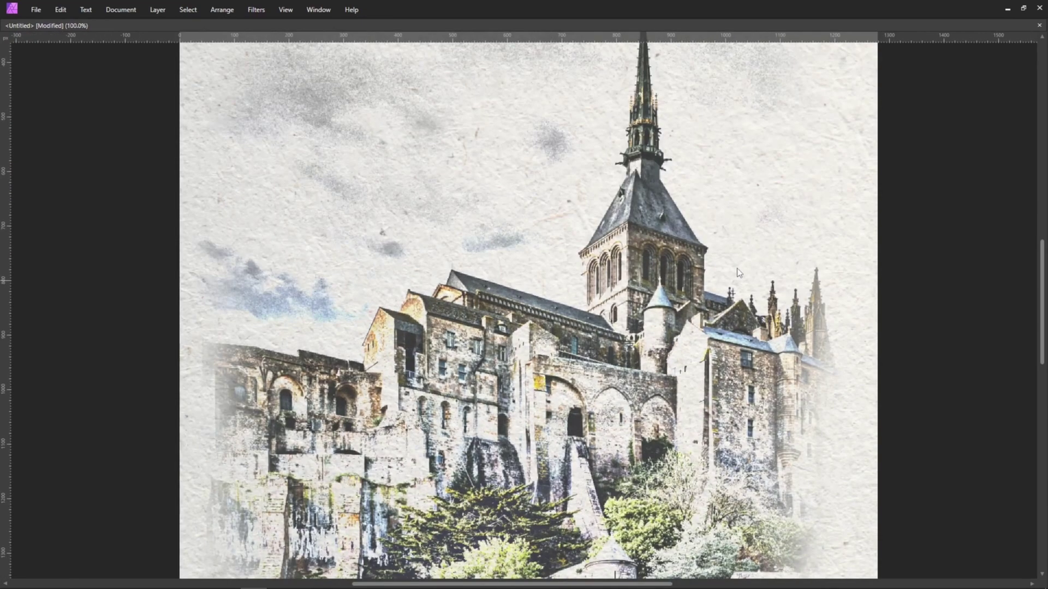
scroll(720, 271, "down", 3)
scroll(719, 271, "down", 3)
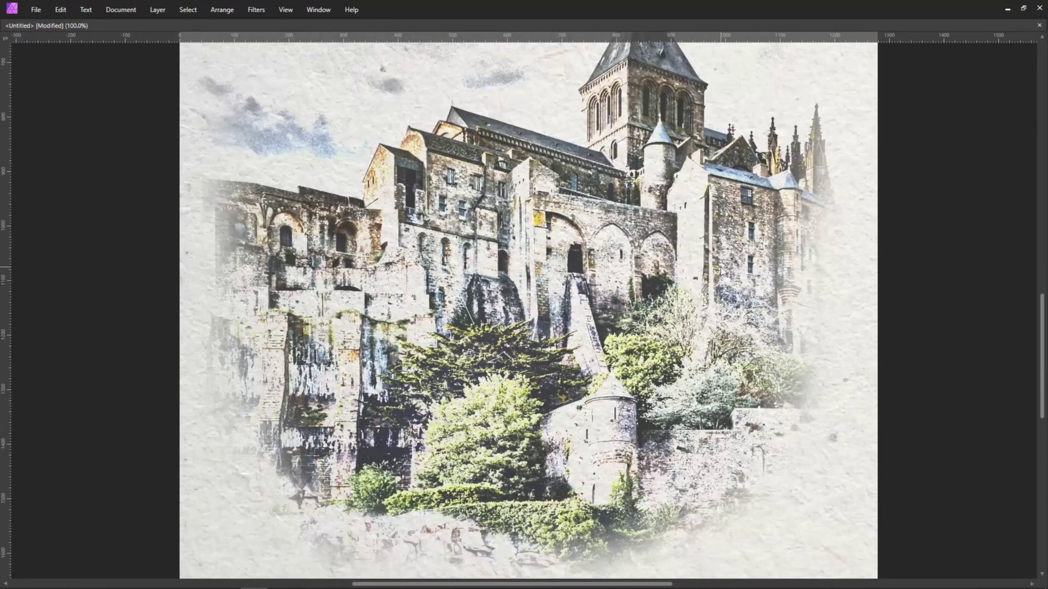